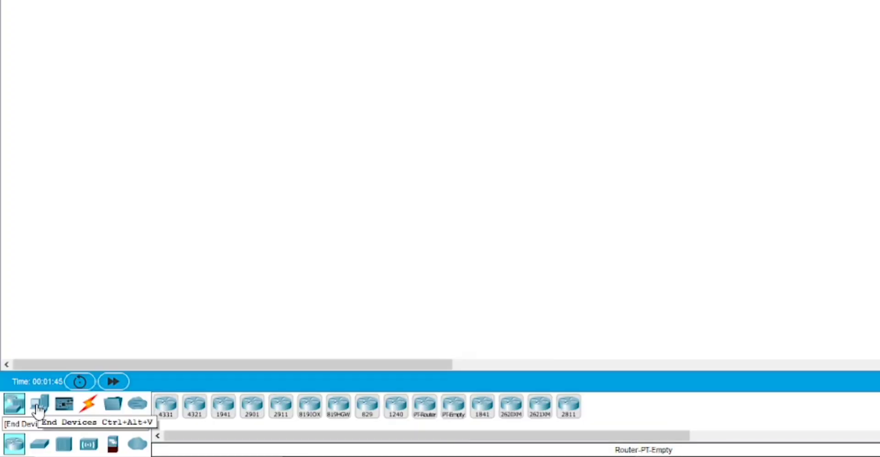
Place two PCs, PC0 and PC1, on the workspace, one below the other
{"action": "left_click", "coordinate": [38, 410]}
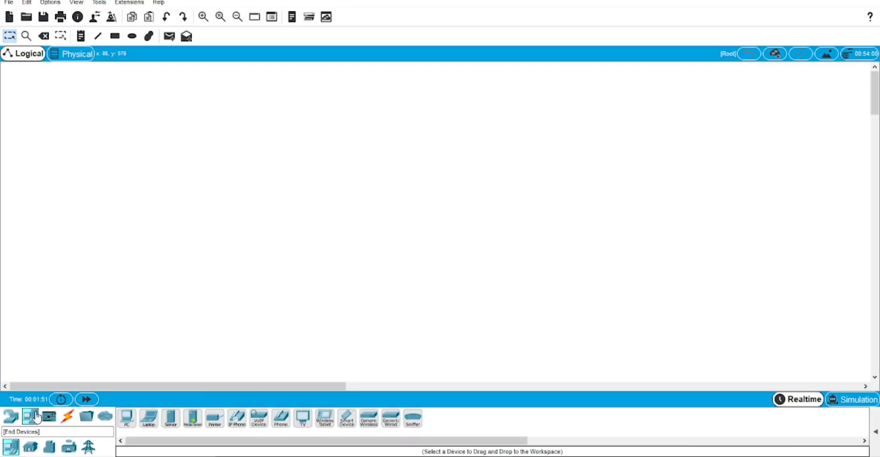
{"action": "left_click_drag", "start_coordinate": [127, 418], "coordinate": [143, 167]}
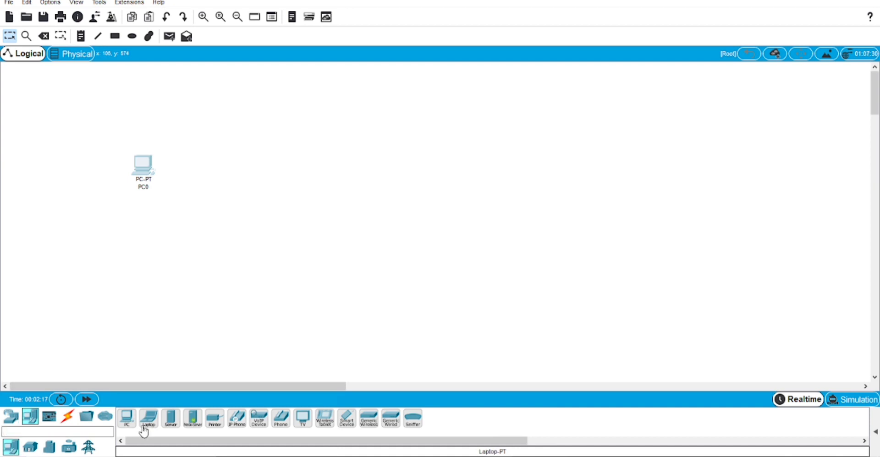
{"action": "left_click_drag", "start_coordinate": [128, 427], "coordinate": [219, 272]}
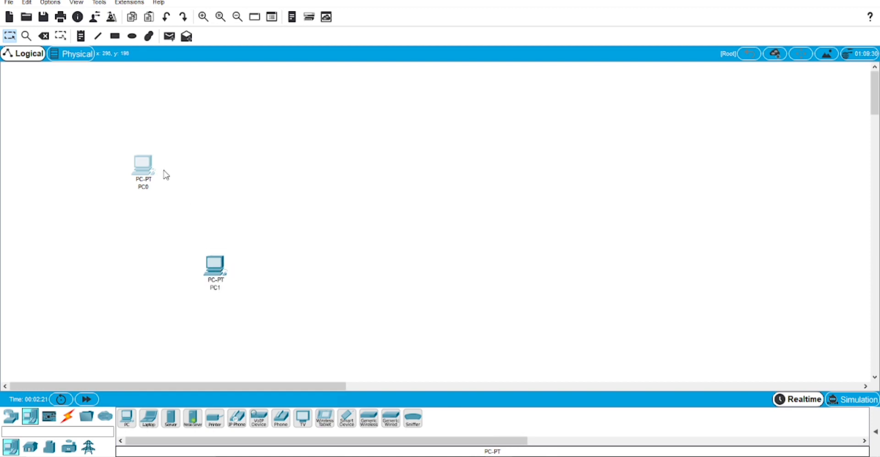
{"action": "left_click_drag", "start_coordinate": [140, 164], "coordinate": [222, 143]}
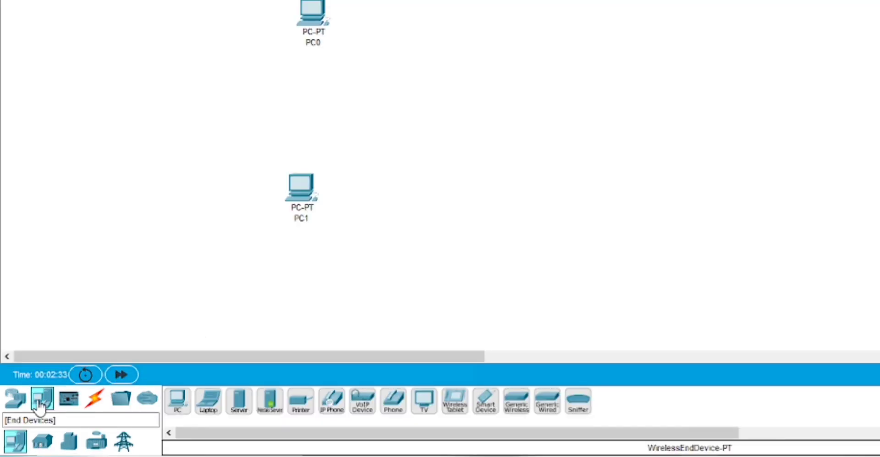
Add a 2960-24TT switch and a 1941 router, with the switch between PCs and router
{"action": "left_click", "coordinate": [14, 400]}
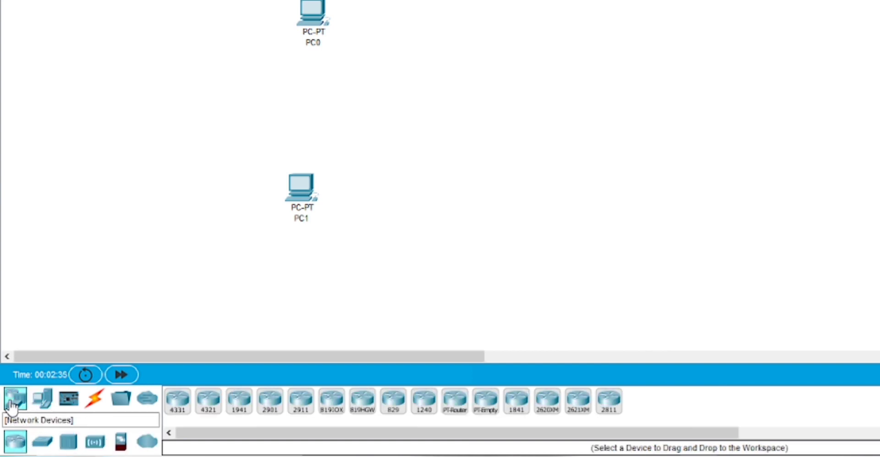
{"action": "left_click", "coordinate": [44, 444]}
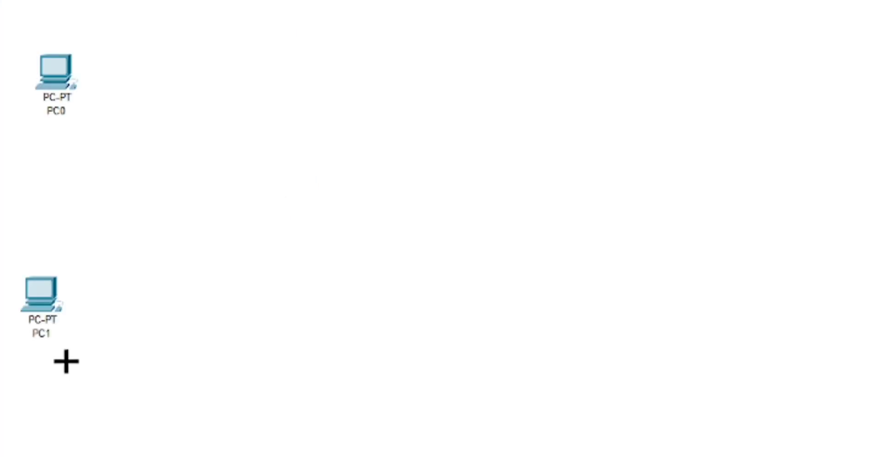
{"action": "left_click", "coordinate": [204, 199]}
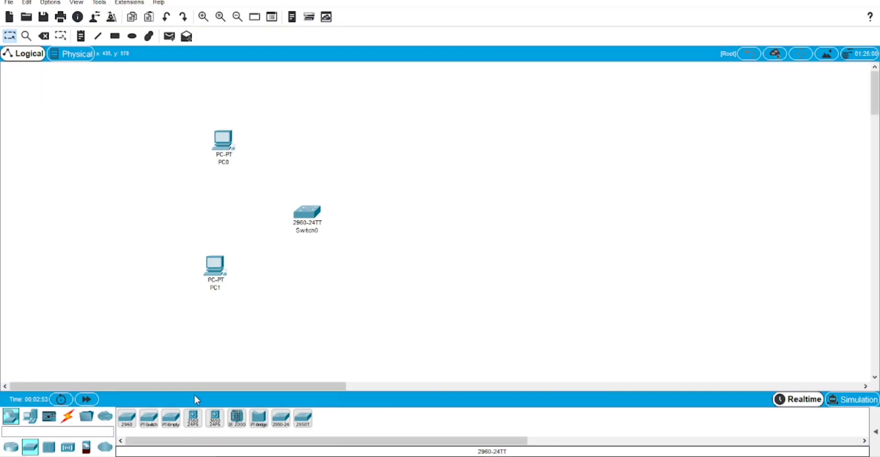
{"action": "left_click", "coordinate": [11, 448]}
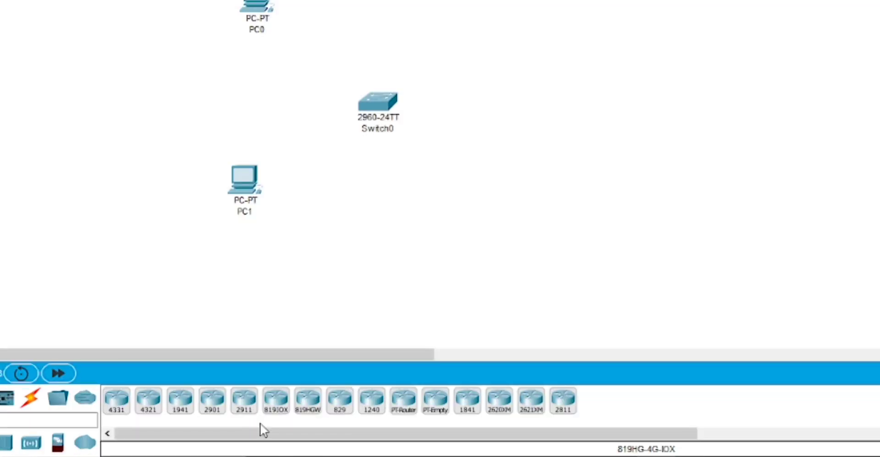
{"action": "left_click", "coordinate": [180, 412]}
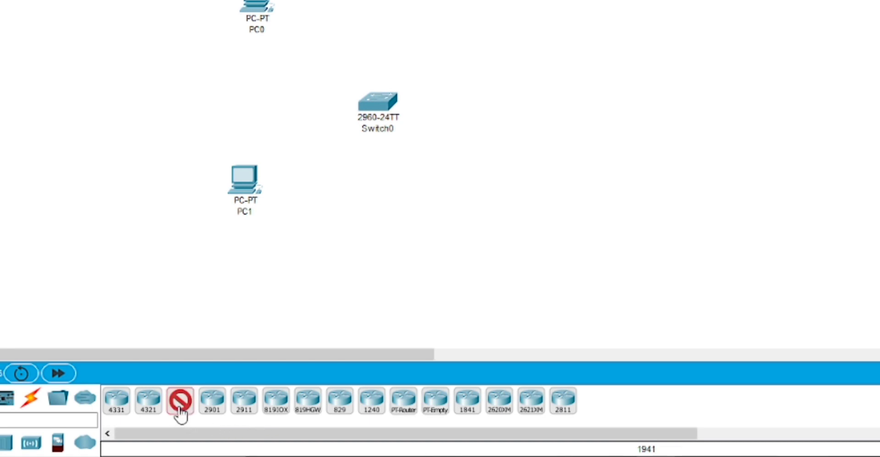
{"action": "left_click", "coordinate": [665, 95]}
{"action": "left_click_drag", "start_coordinate": [665, 95], "coordinate": [853, 96]}
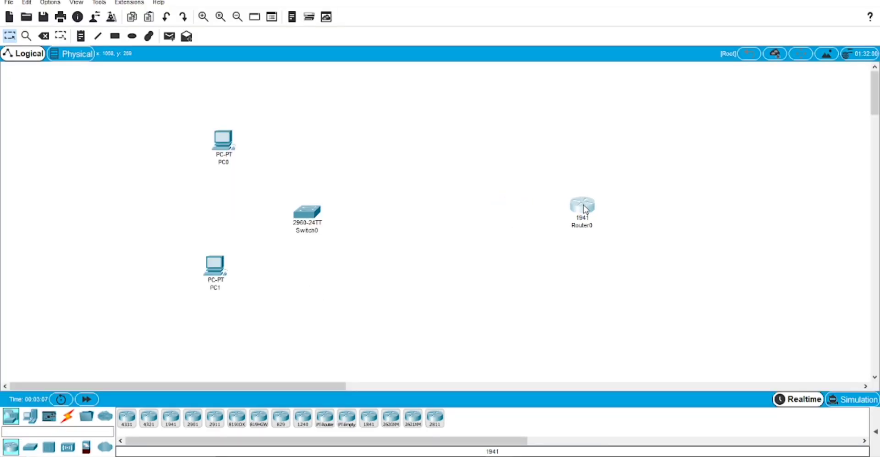
{"action": "left_click_drag", "start_coordinate": [316, 216], "coordinate": [413, 214]}
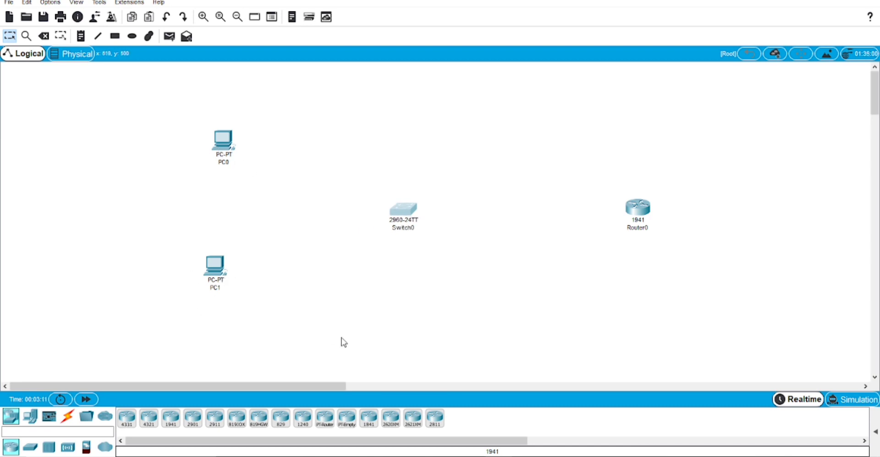
Cable PC0 and PC1 FastEthernet0 to Switch0 ports with copper straight-through
{"action": "left_click", "coordinate": [72, 422]}
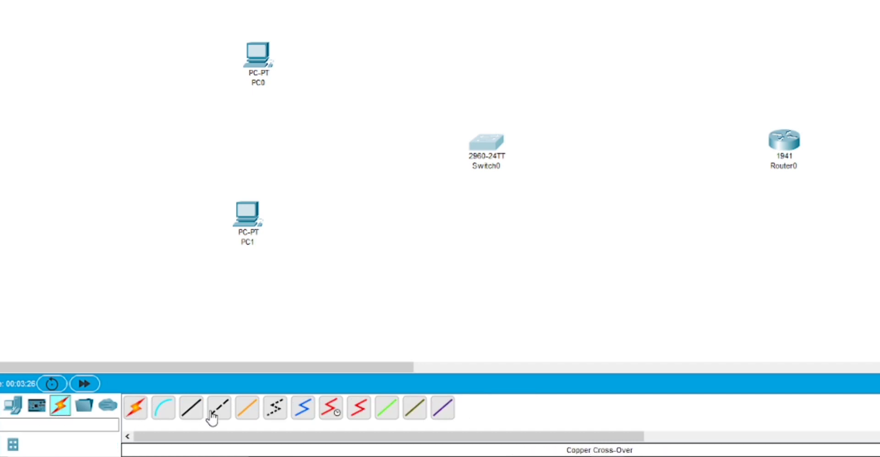
{"action": "left_click", "coordinate": [193, 416]}
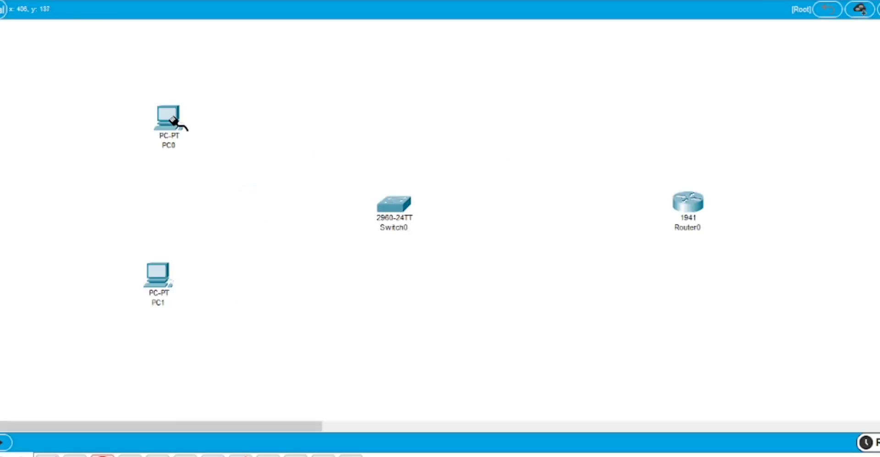
{"action": "left_click", "coordinate": [173, 120]}
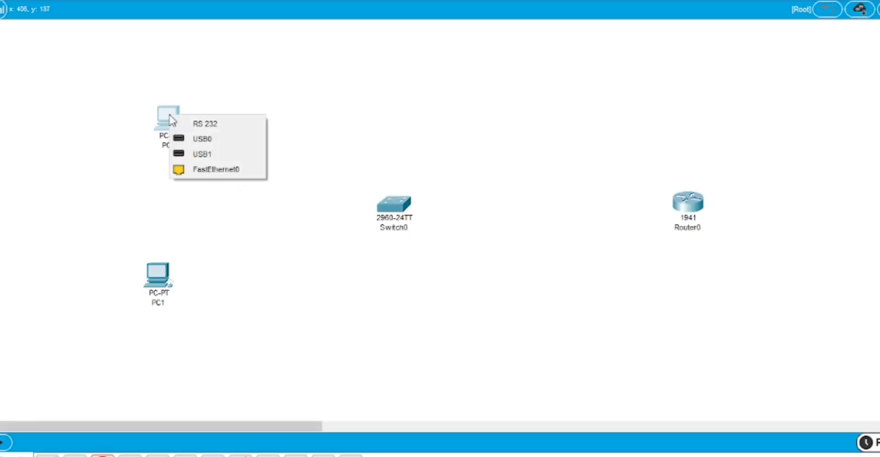
{"action": "left_click", "coordinate": [214, 178]}
{"action": "left_click", "coordinate": [399, 242]}
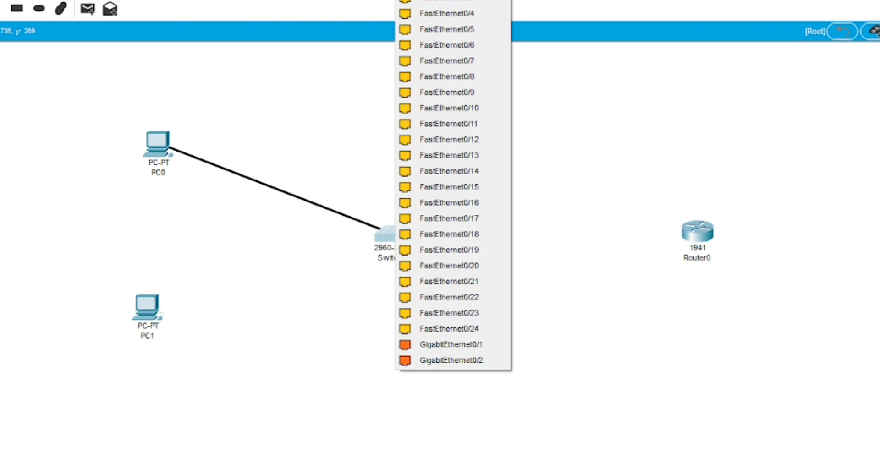
{"action": "left_click", "coordinate": [446, 1]}
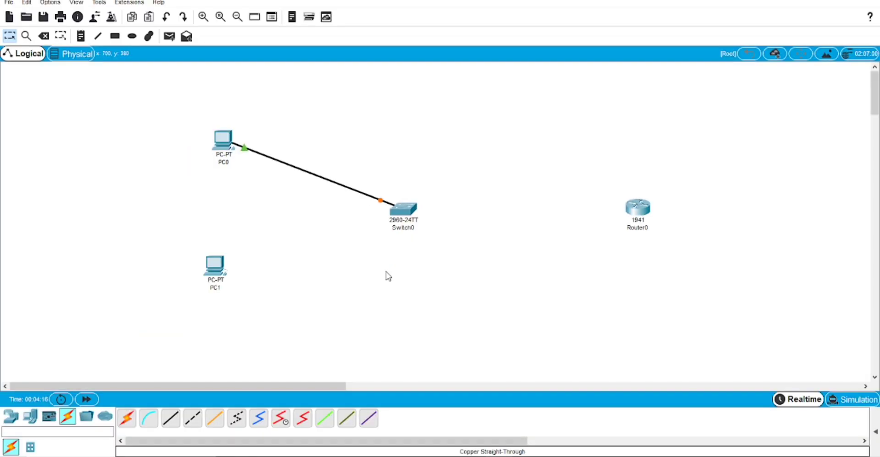
{"action": "left_click", "coordinate": [177, 416]}
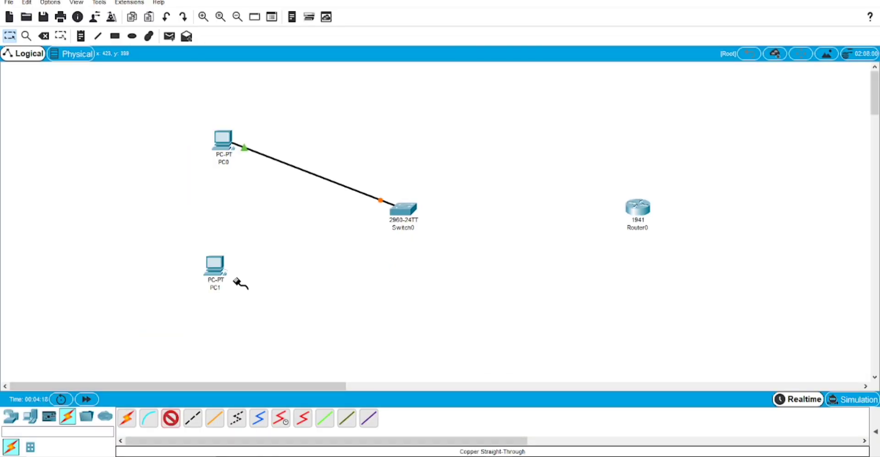
{"action": "left_click", "coordinate": [214, 274]}
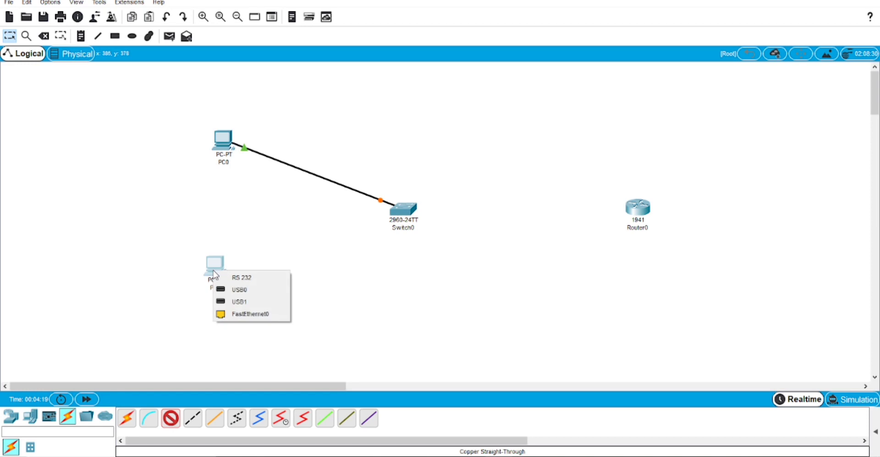
{"action": "left_click", "coordinate": [250, 315]}
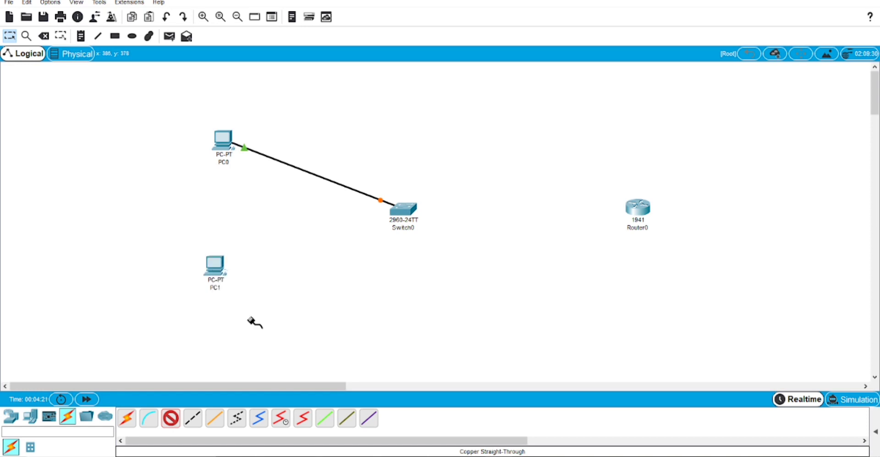
{"action": "left_click", "coordinate": [397, 214]}
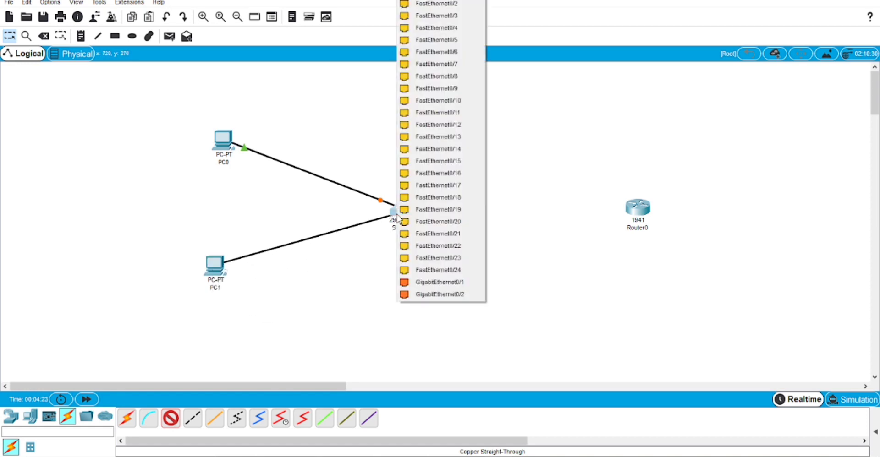
{"action": "left_click", "coordinate": [464, 7]}
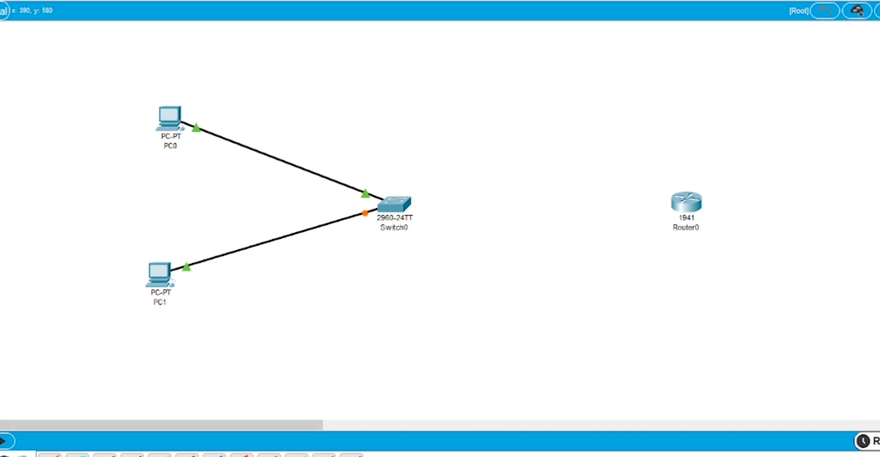
Link a Switch0 port to Router0's GigabitEthernet0/0 with a straight-through cable
{"action": "left_click", "coordinate": [105, 455]}
{"action": "left_click", "coordinate": [389, 211]}
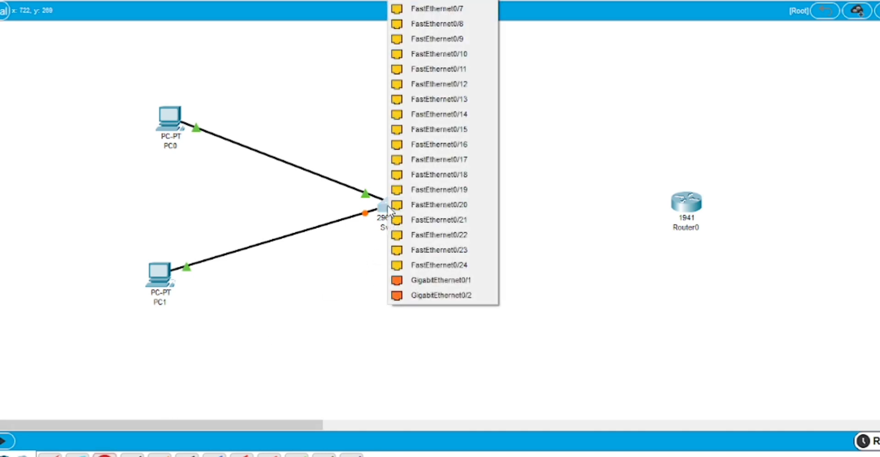
{"action": "left_click", "coordinate": [440, 280]}
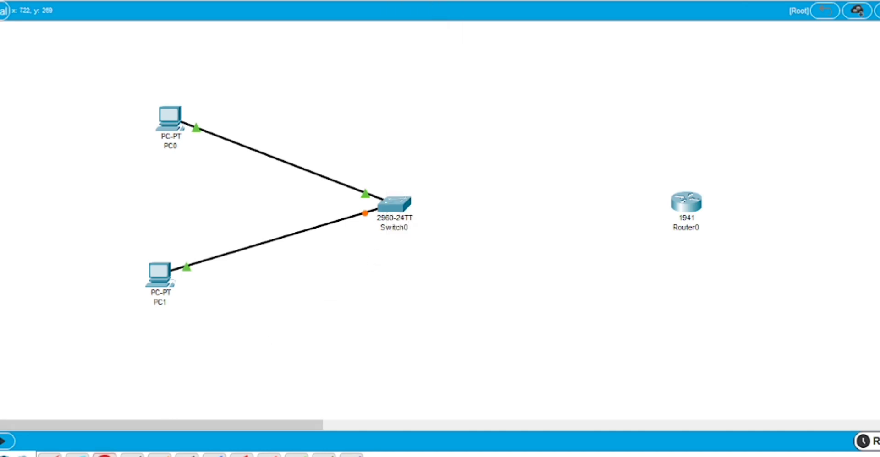
{"action": "left_click", "coordinate": [687, 202]}
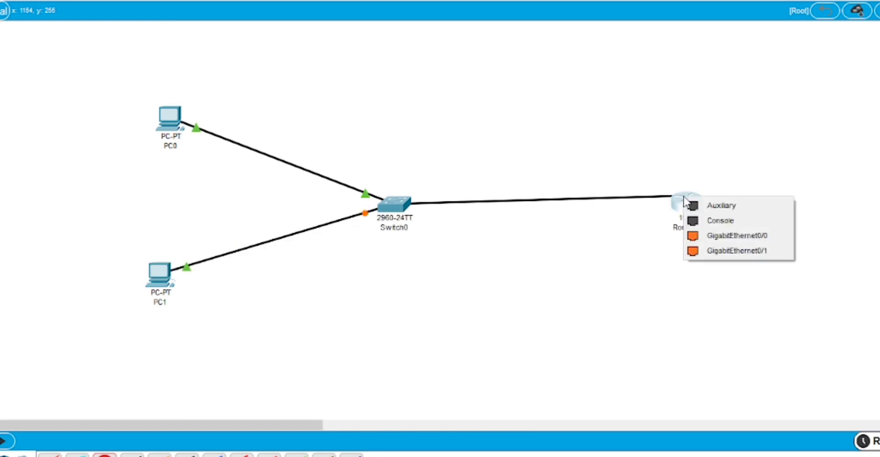
{"action": "left_click", "coordinate": [728, 236]}
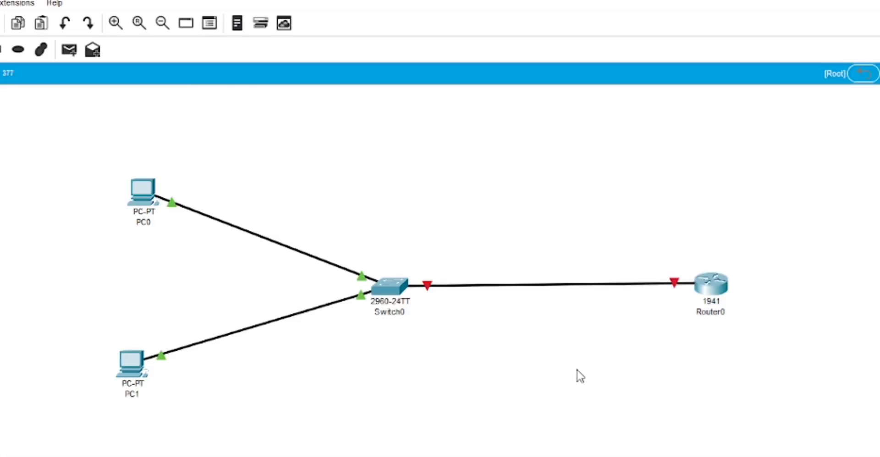
Rename Router0's display name and hostname to R1, save to startup-config, and close its window
{"action": "left_click", "coordinate": [721, 286]}
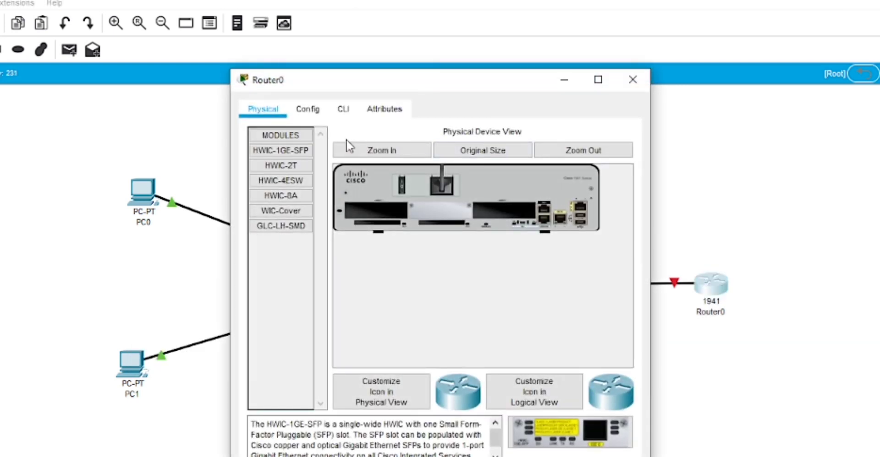
{"action": "left_click", "coordinate": [313, 110]}
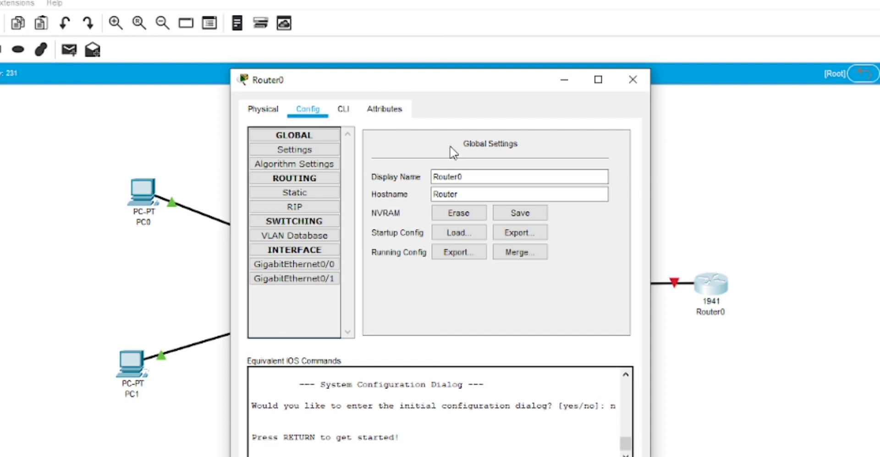
{"action": "left_click", "coordinate": [481, 175]}
{"action": "key", "text": "BackSpace"}
{"action": "key", "text": "BackSpace"}
{"action": "key", "text": "BackSpace"}
{"action": "key", "text": "BackSpace"}
{"action": "key", "text": "BackSpace"}
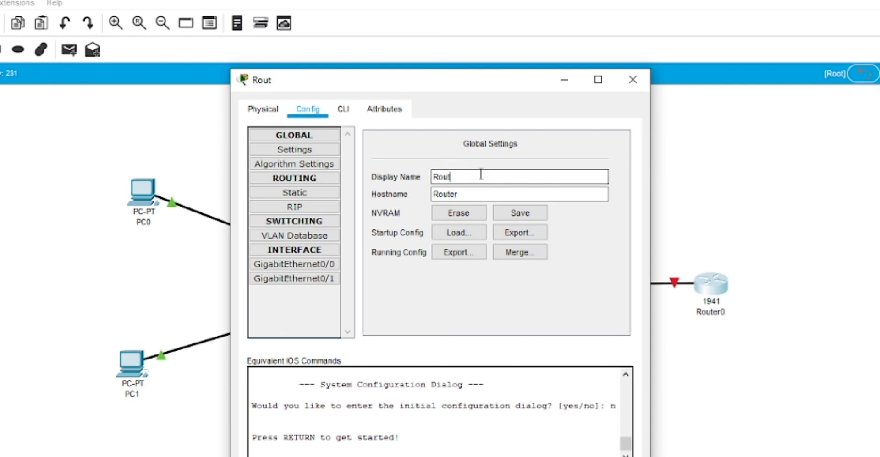
{"action": "key", "text": "BackSpace"}
{"action": "type", "text": "1"}
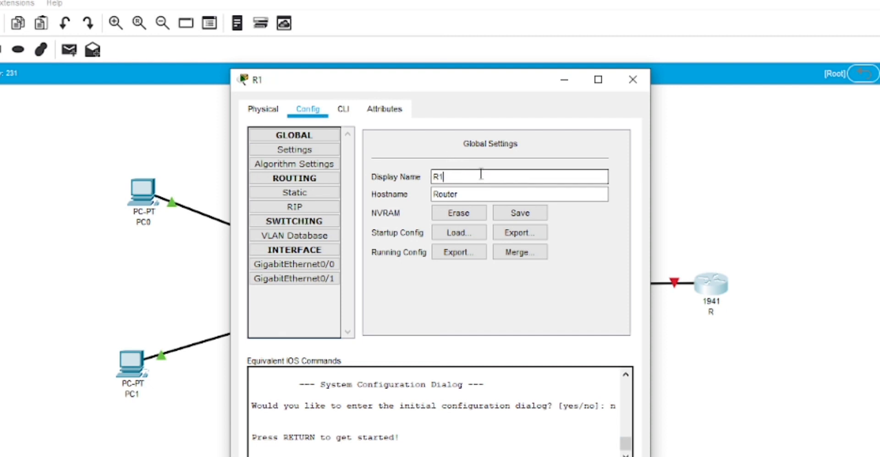
{"action": "left_click", "coordinate": [480, 192]}
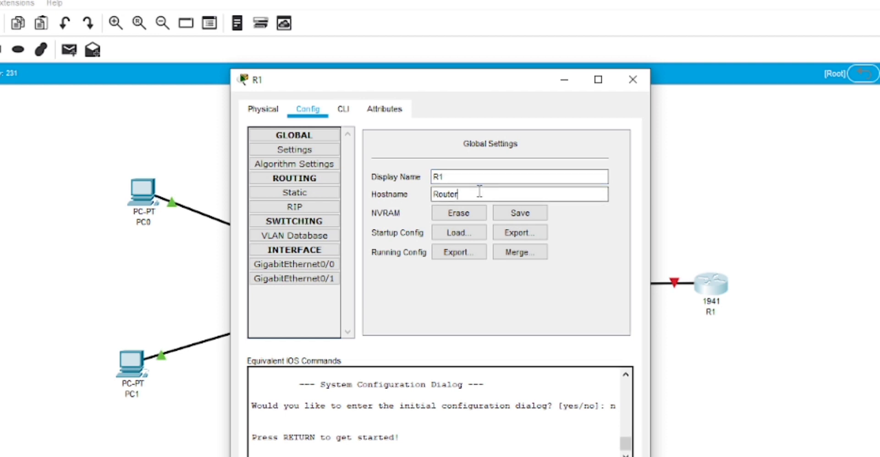
{"action": "key", "text": "BackSpace"}
{"action": "key", "text": "BackSpace"}
{"action": "key", "text": "BackSpace"}
{"action": "key", "text": "BackSpace"}
{"action": "key", "text": "BackSpace"}
{"action": "type", "text": "1"}
{"action": "left_click", "coordinate": [501, 219]}
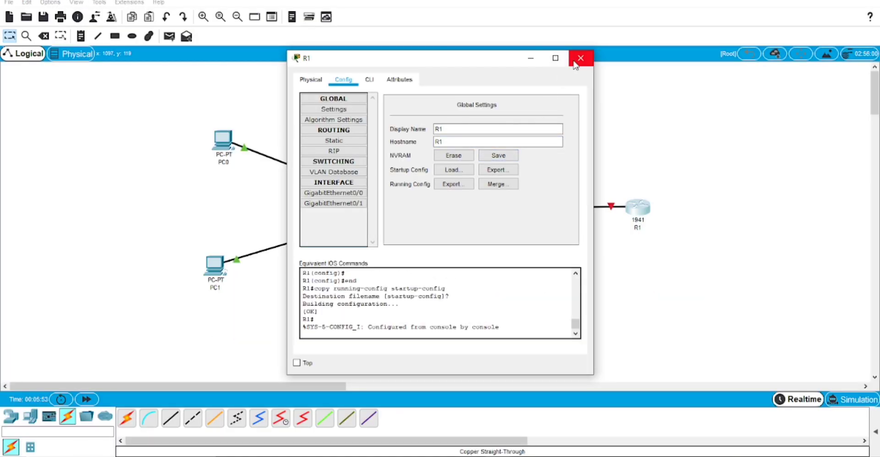
{"action": "left_click", "coordinate": [580, 57]}
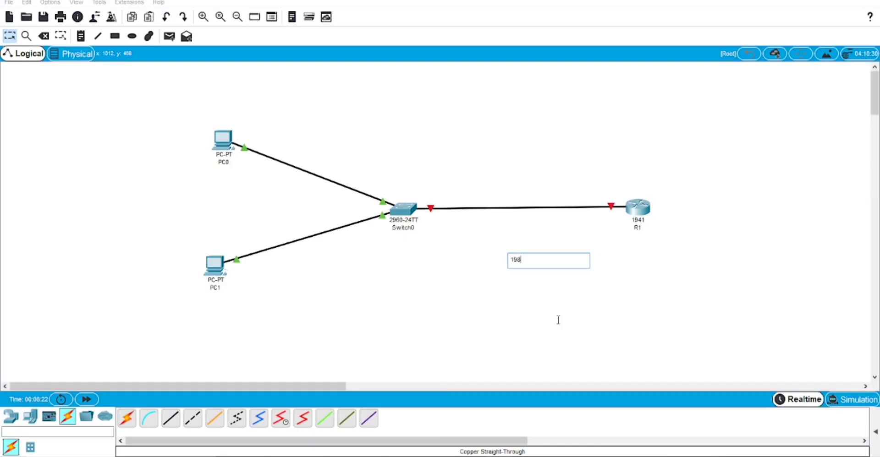
Complete the 192.168.1.1 note and add notes 192.168.1.2 by PC0 and 192.168.1.3 below PC1
{"action": "key", "text": "BackSpace"}
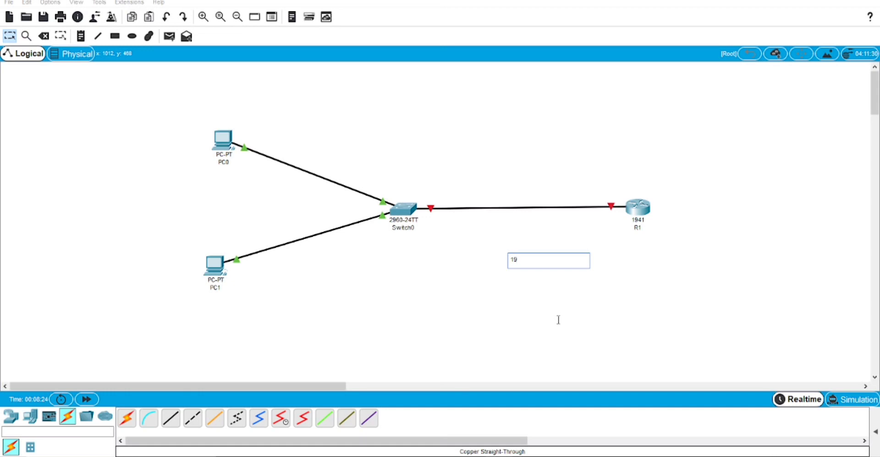
{"action": "type", "text": "2.1"}
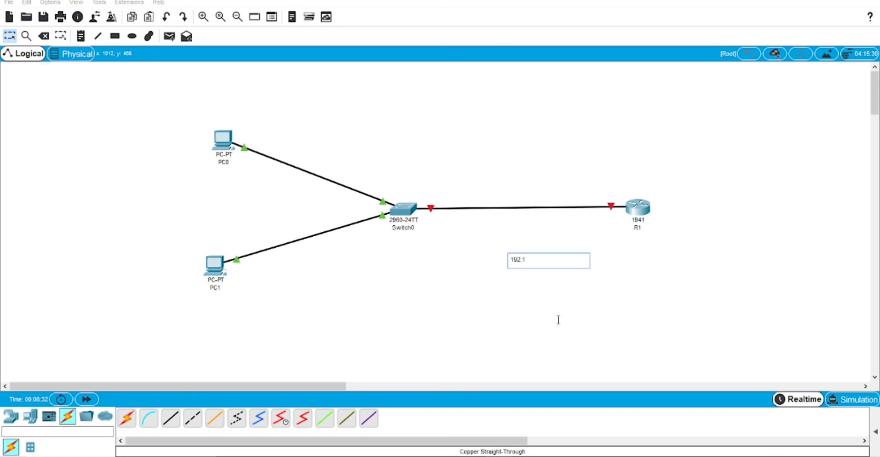
{"action": "type", "text": "68.1.1"}
{"action": "left_click", "coordinate": [84, 39]}
{"action": "left_click", "coordinate": [307, 145]}
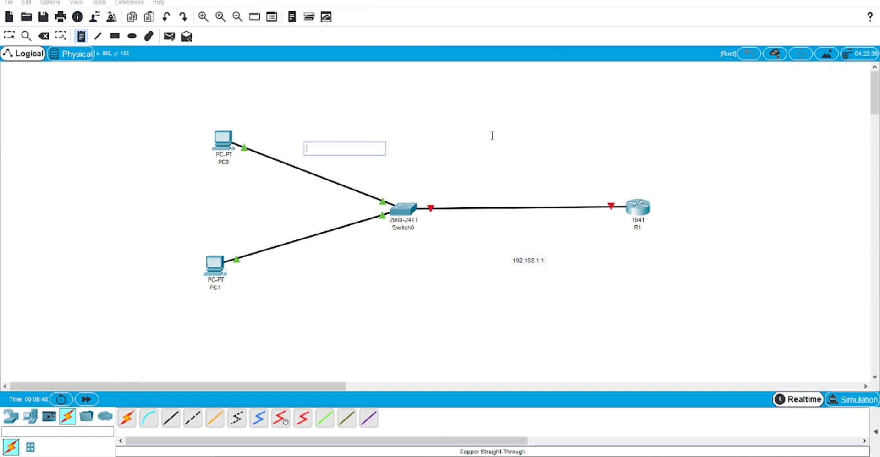
{"action": "type", "text": "192"}
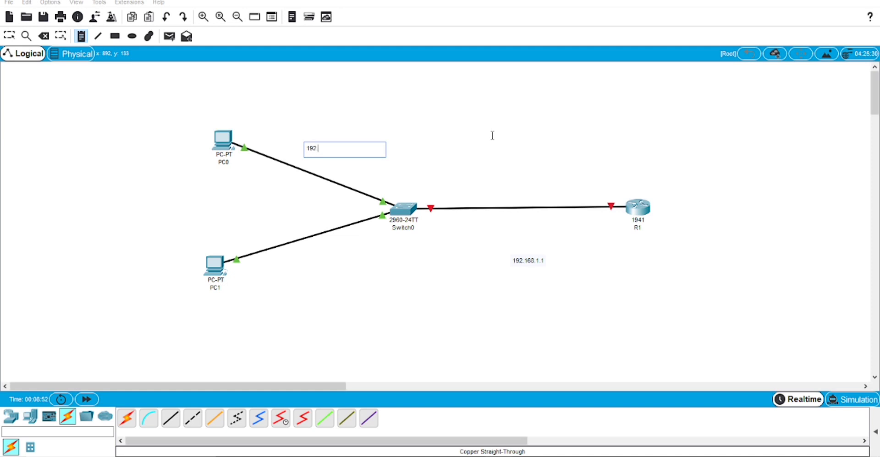
{"action": "type", "text": ".168.1.2"}
{"action": "left_click", "coordinate": [311, 284]}
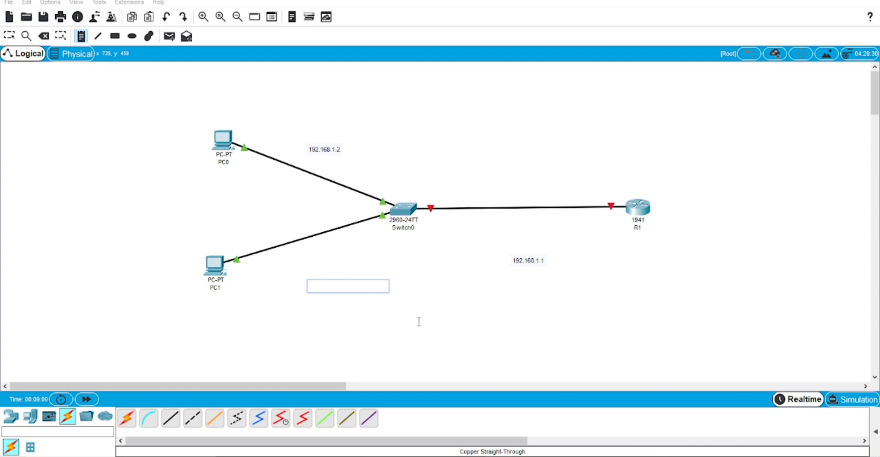
{"action": "type", "text": "192.1"}
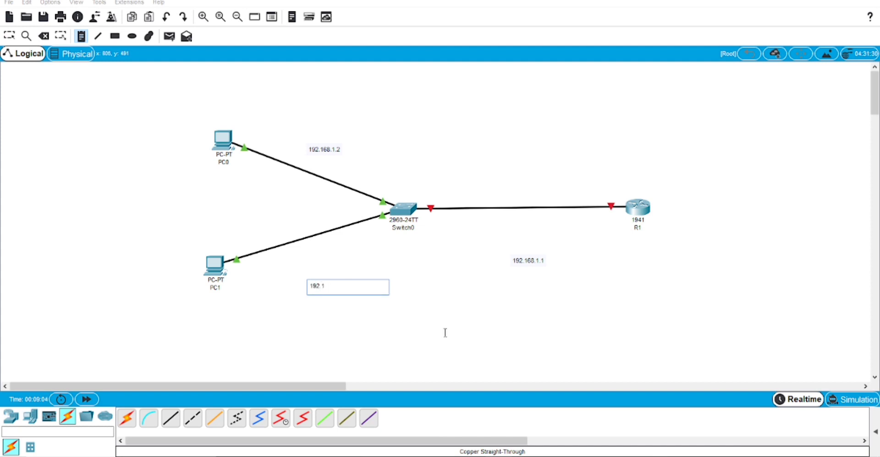
{"action": "type", "text": "68.1.3"}
{"action": "left_click", "coordinate": [445, 332]}
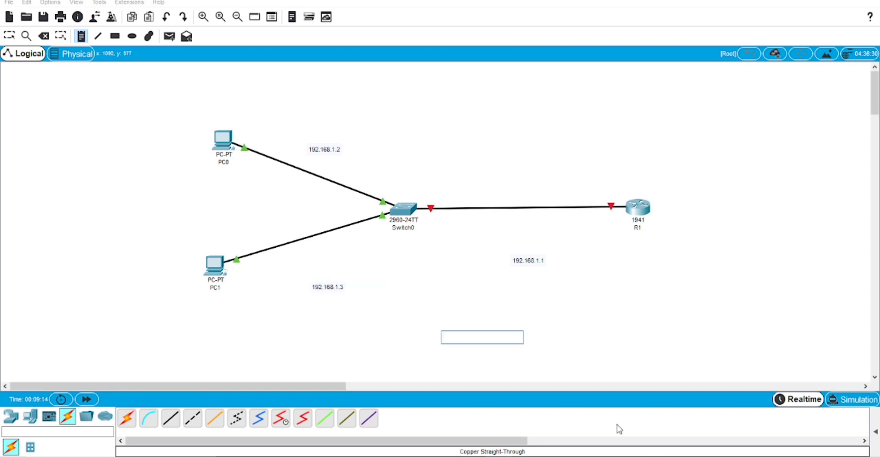
{"action": "key", "text": "Escape"}
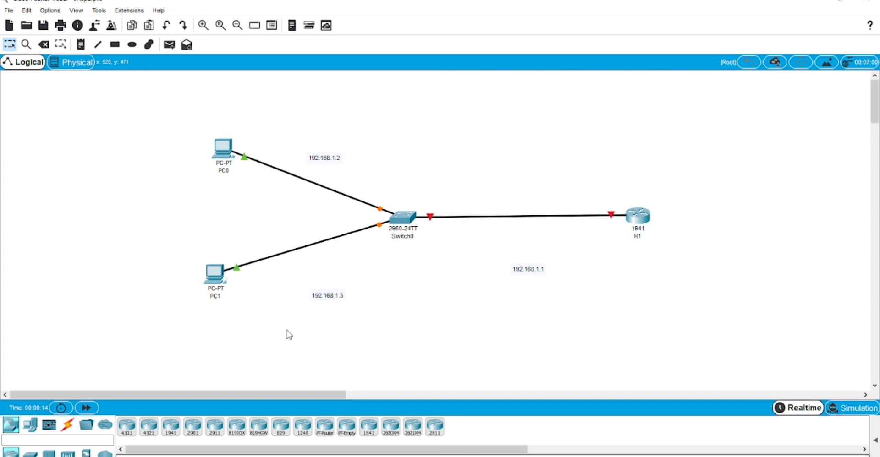
In PC0's IP Configuration, paste 192.168.1.2 from the addressing table as its IP address
{"action": "left_click", "coordinate": [223, 147]}
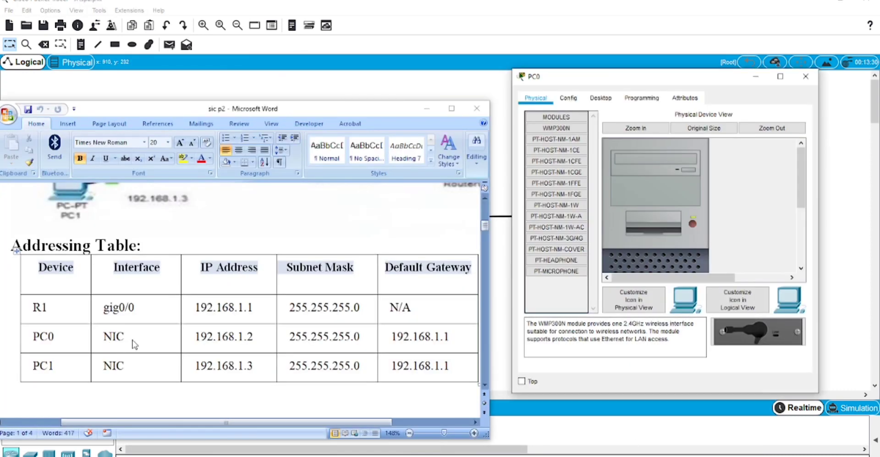
{"action": "scroll", "coordinate": [134, 344], "scroll_direction": "down", "scroll_amount": 2}
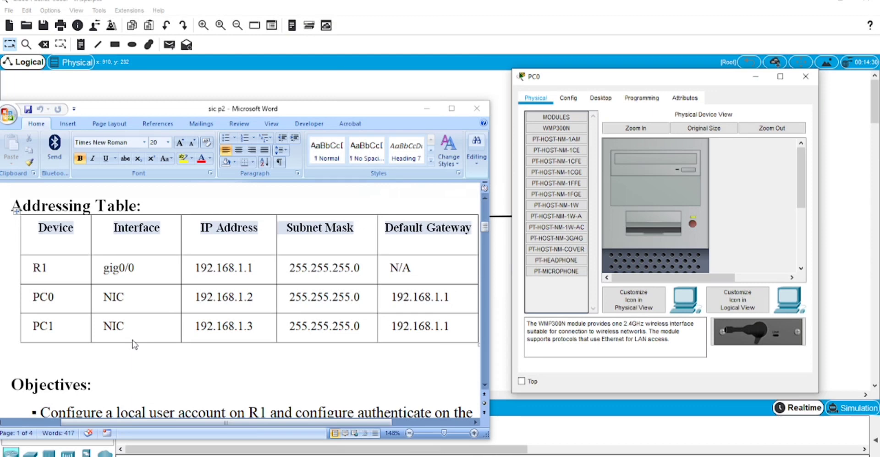
{"action": "left_click", "coordinate": [601, 98]}
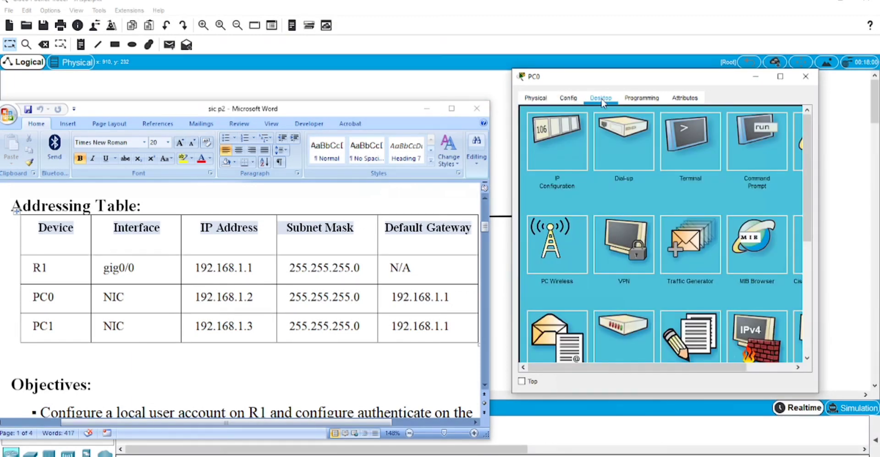
{"action": "left_click", "coordinate": [551, 158]}
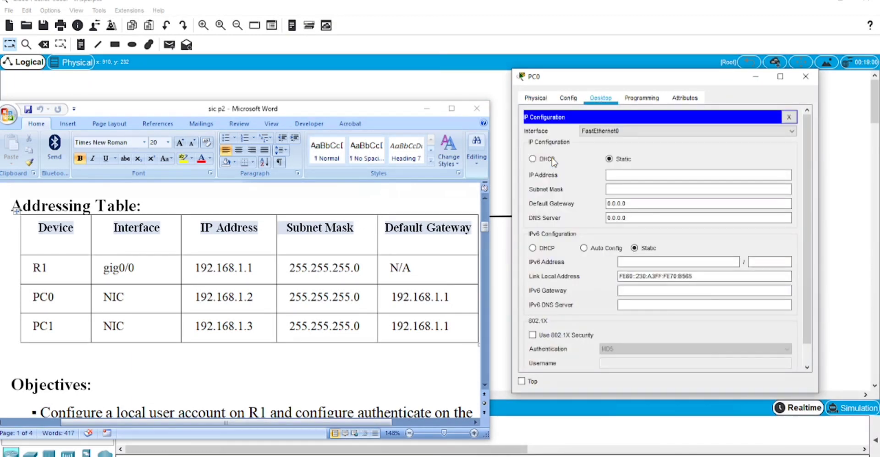
{"action": "left_click", "coordinate": [620, 177]}
{"action": "left_click_drag", "start_coordinate": [197, 300], "coordinate": [255, 298]}
{"action": "key", "text": "ctrl+c"}
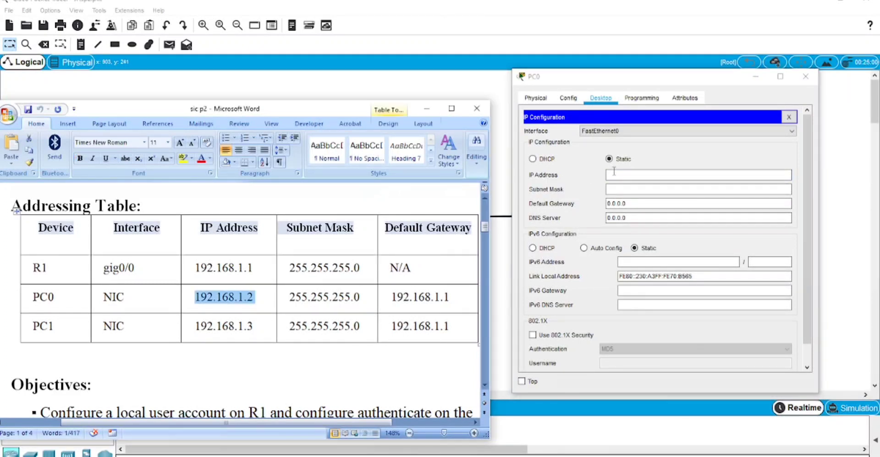
{"action": "left_click", "coordinate": [614, 174]}
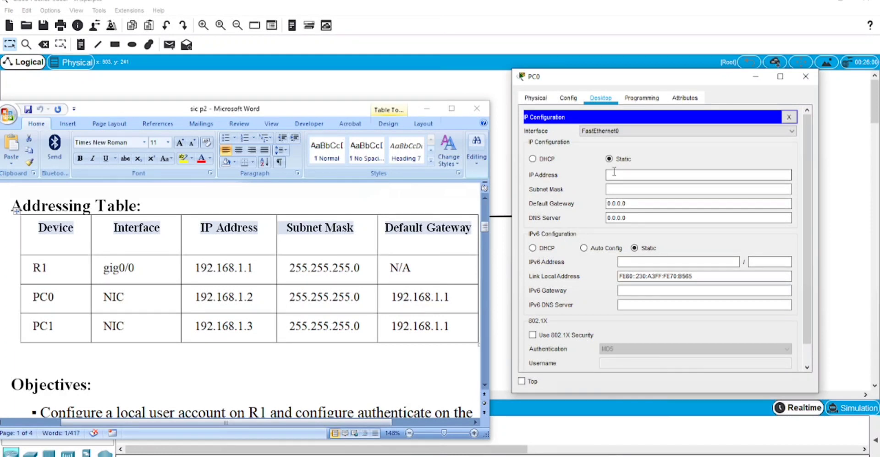
{"action": "key", "text": "ctrl+v"}
Give PC0 mask 255.255.255.0 and default gateway 192.168.1.1, then close its window
{"action": "left_click", "coordinate": [650, 193]}
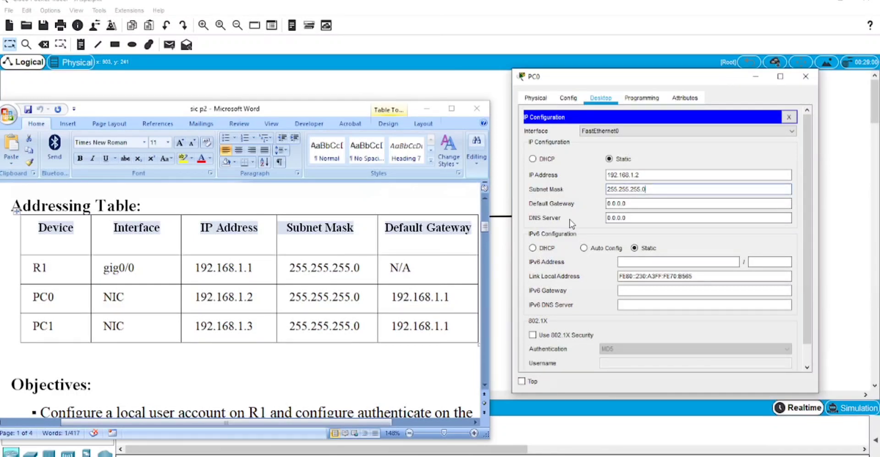
{"action": "left_click", "coordinate": [394, 305]}
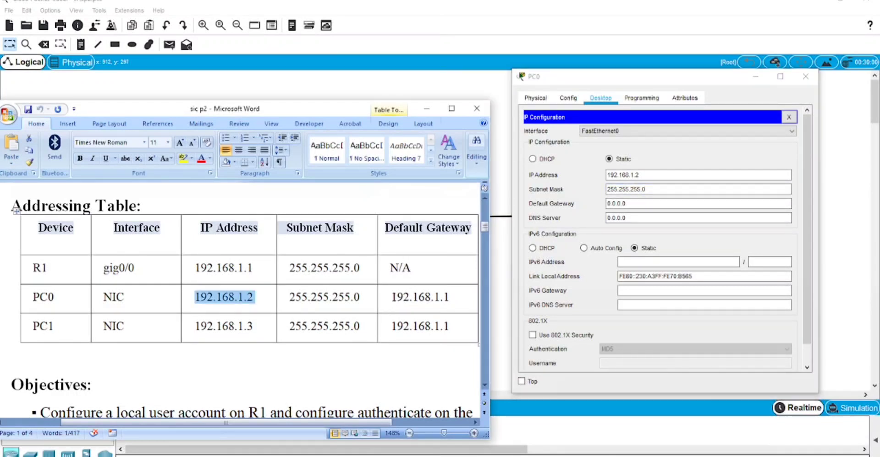
{"action": "left_click_drag", "start_coordinate": [392, 297], "coordinate": [448, 298]}
{"action": "key", "text": "ctrl+c"}
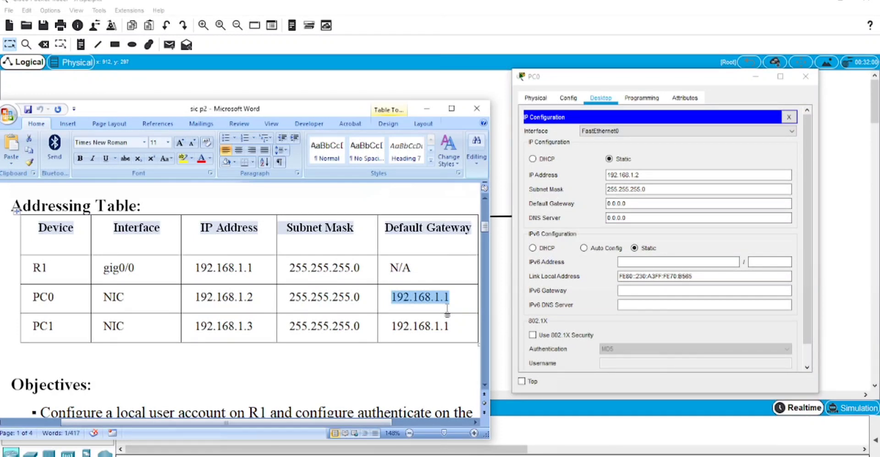
{"action": "left_click", "coordinate": [608, 204]}
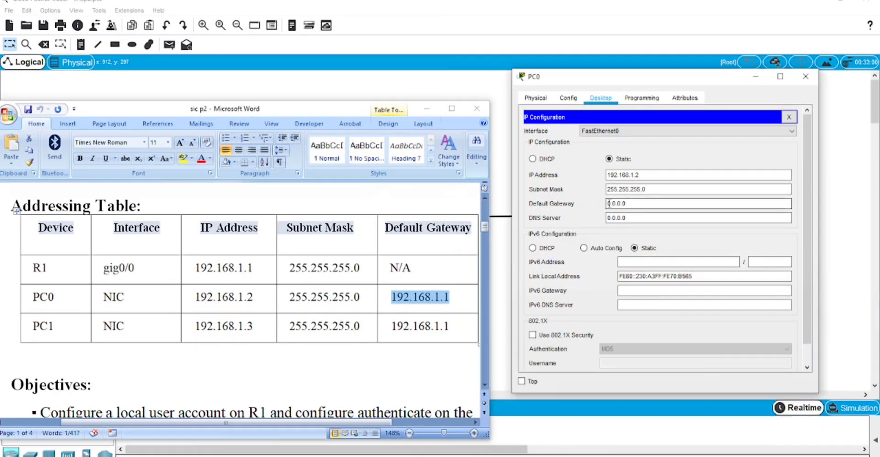
{"action": "left_click_drag", "start_coordinate": [608, 203], "coordinate": [669, 205]}
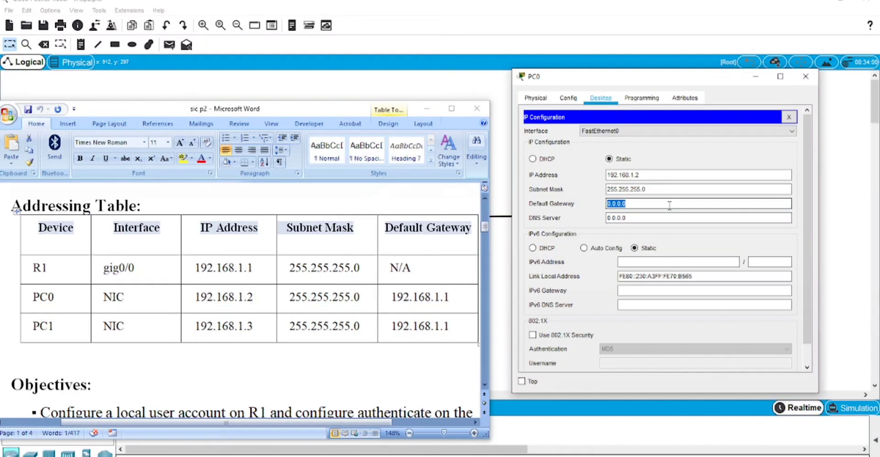
{"action": "key", "text": "ctrl+v"}
{"action": "left_click", "coordinate": [800, 81]}
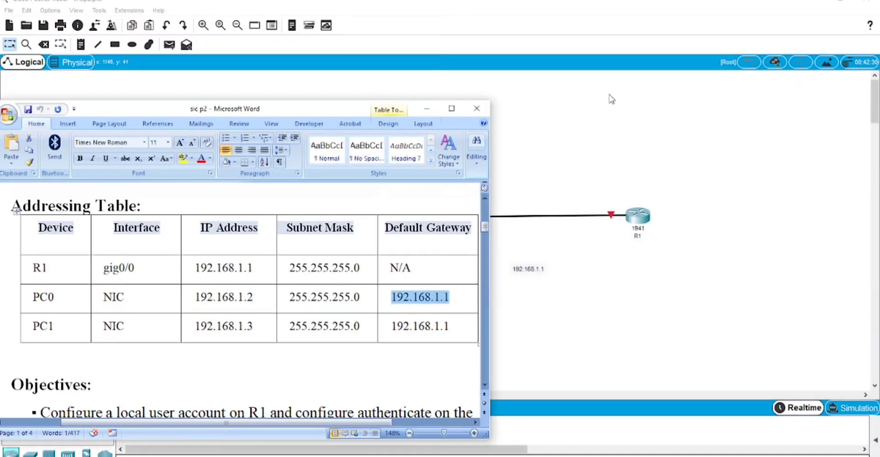
In PC1's IP Configuration, paste 192.168.1.3 from the addressing table as its IP address
{"action": "left_click", "coordinate": [533, 141]}
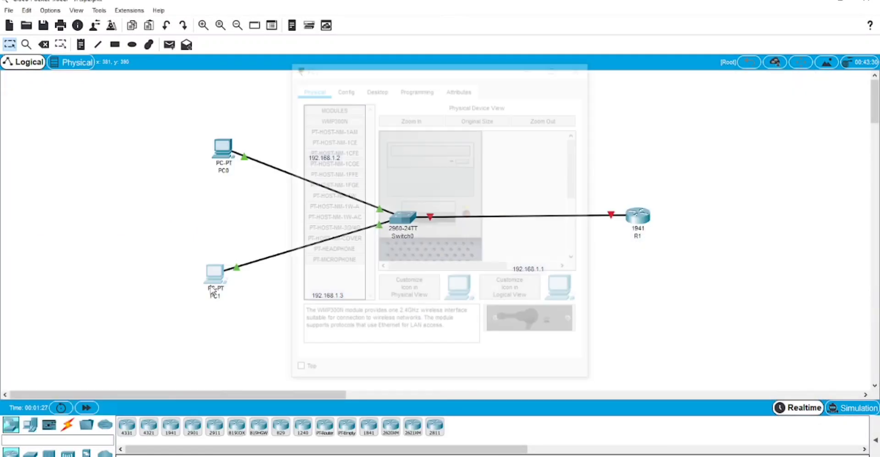
{"action": "left_click", "coordinate": [219, 277]}
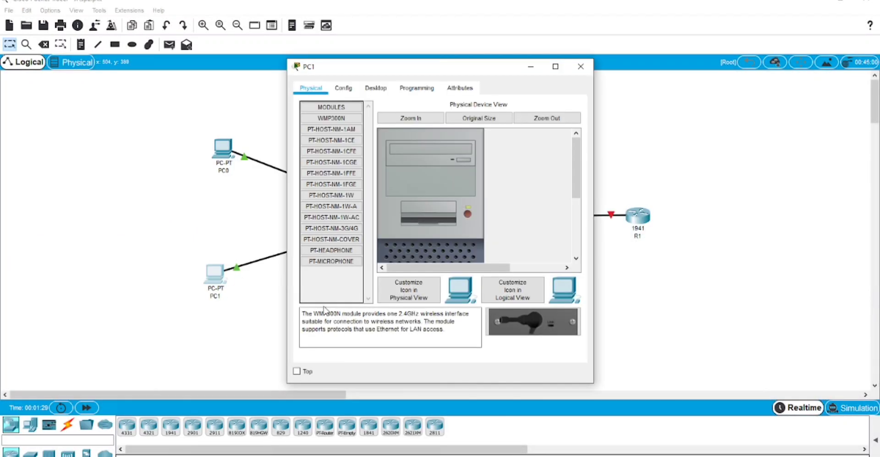
{"action": "left_click_drag", "start_coordinate": [453, 67], "coordinate": [712, 73]}
{"action": "left_click", "coordinate": [632, 91]}
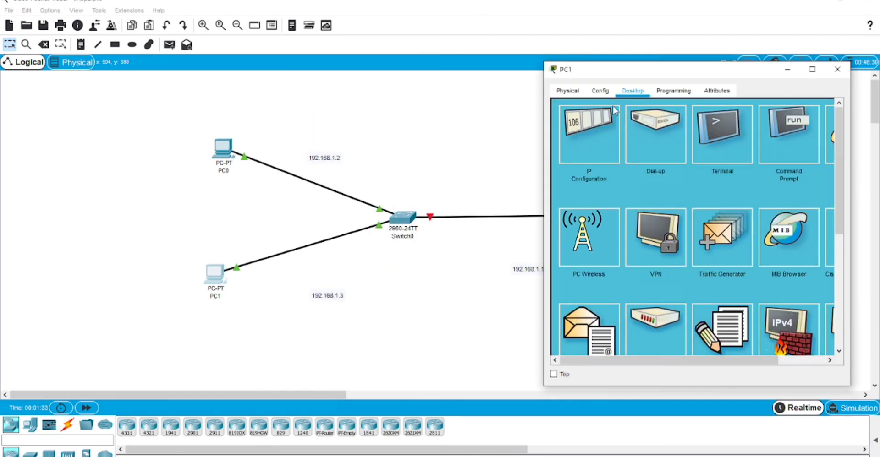
{"action": "left_click", "coordinate": [579, 146]}
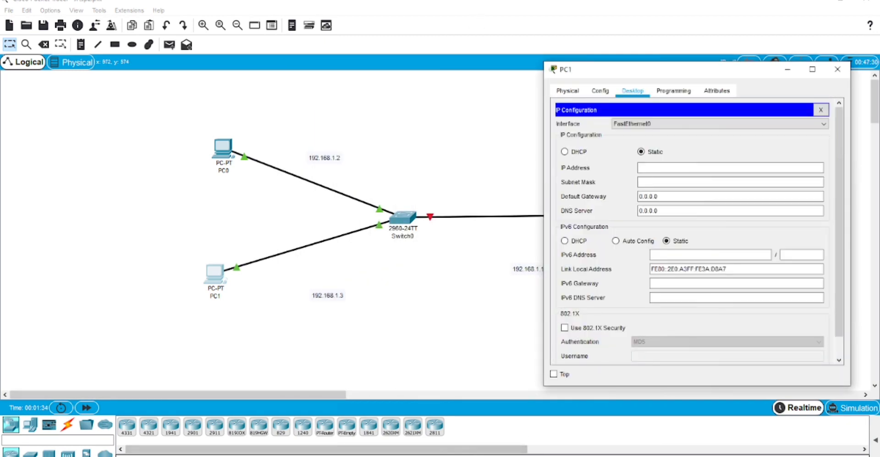
{"action": "key", "text": "alt+Tab"}
{"action": "left_click_drag", "start_coordinate": [195, 326], "coordinate": [254, 329]}
{"action": "key", "text": "ctrl+c"}
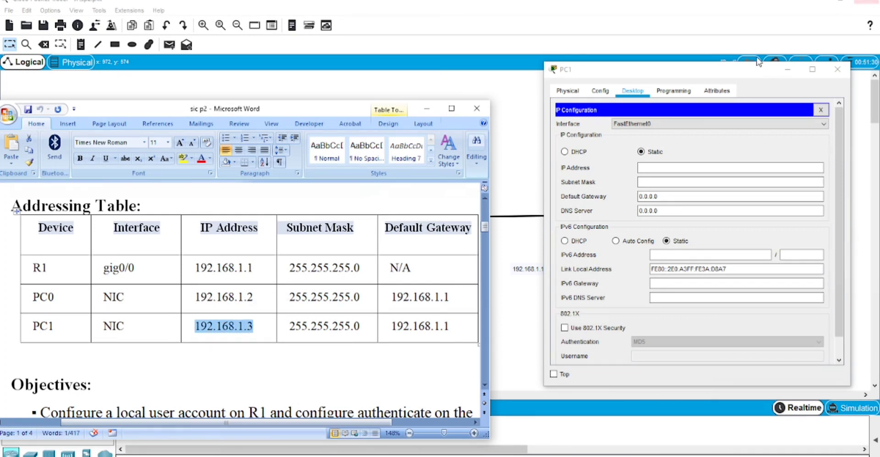
{"action": "left_click", "coordinate": [672, 170]}
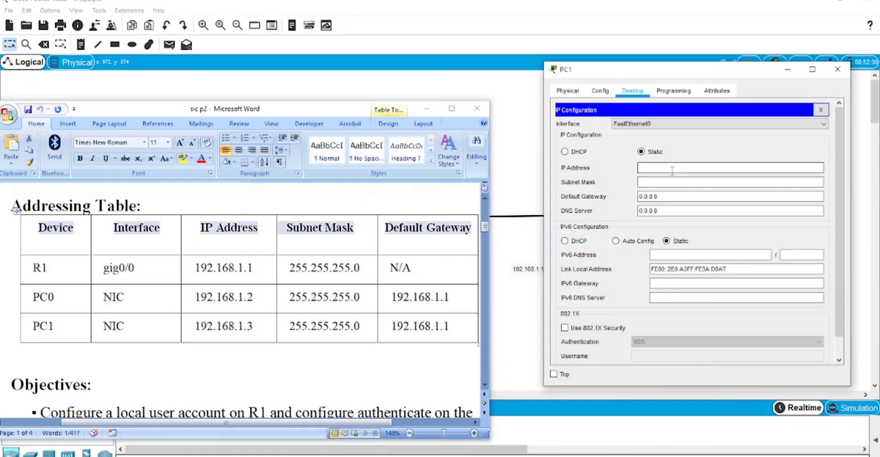
{"action": "key", "text": "ctrl+v"}
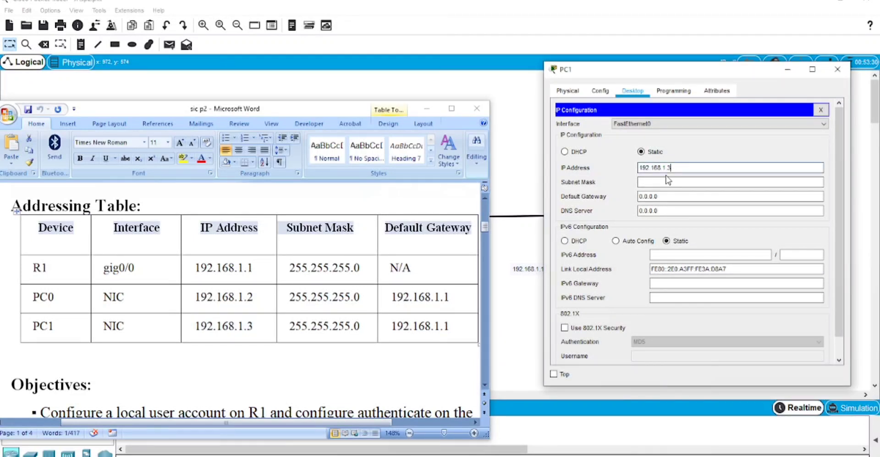
Give PC1 mask 255.255.255.0, replace gateway 0.0.0.0 with 192.168.1.1, and close its window
{"action": "left_click", "coordinate": [664, 182]}
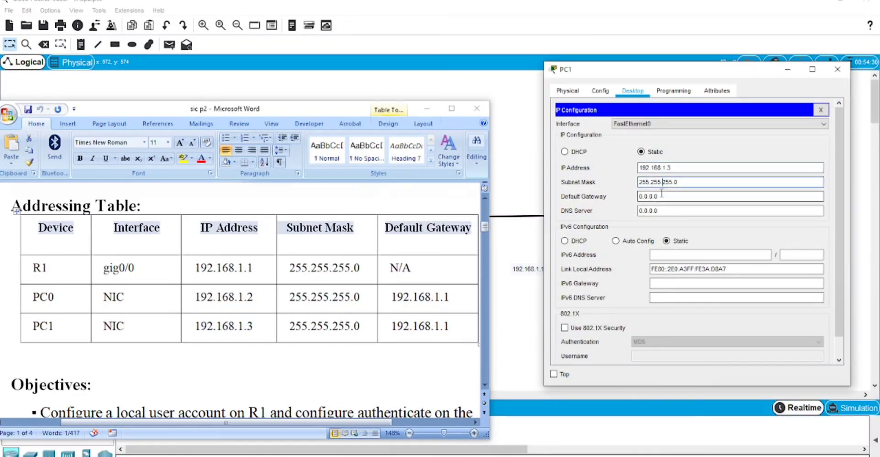
{"action": "left_click", "coordinate": [393, 328]}
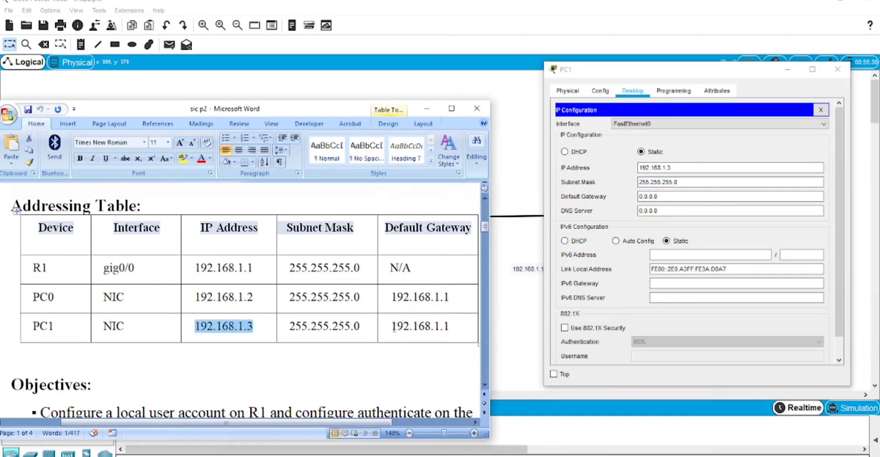
{"action": "left_click_drag", "start_coordinate": [392, 328], "coordinate": [447, 338]}
{"action": "key", "text": "ctrl+c"}
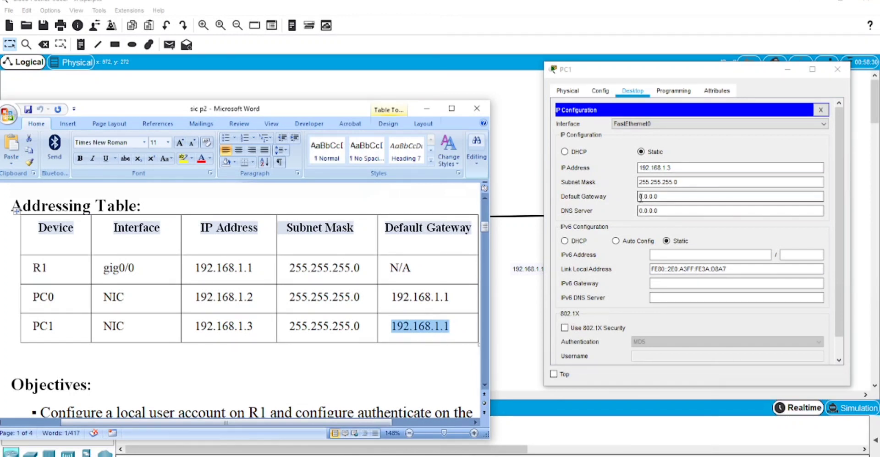
{"action": "left_click", "coordinate": [707, 197]}
{"action": "double_click", "coordinate": [714, 196]}
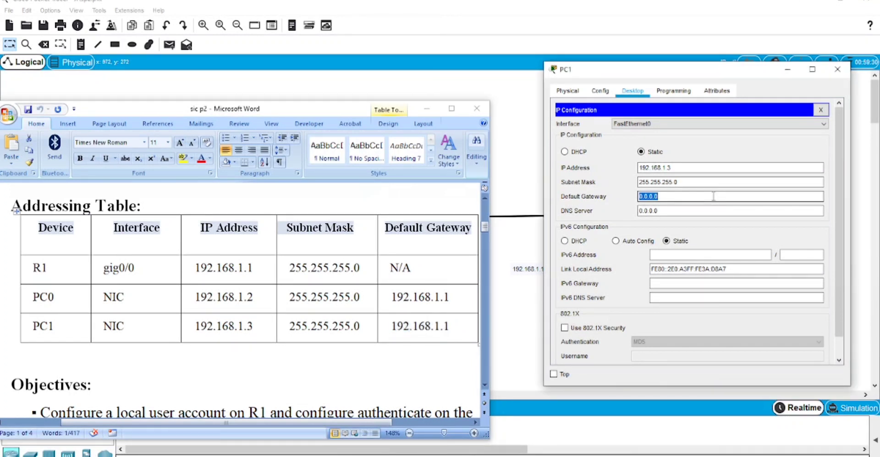
{"action": "key", "text": "ctrl+v"}
{"action": "left_click", "coordinate": [836, 72]}
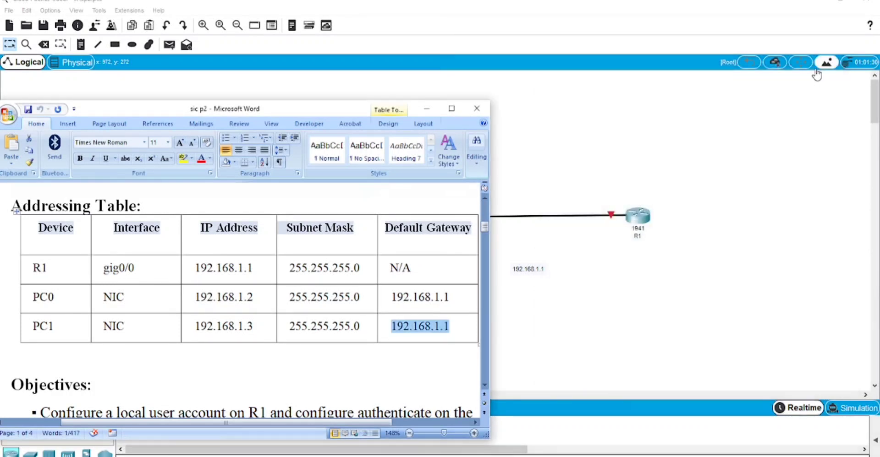
Turn on Port Status for R1's GigabitEthernet0/0 interface
{"action": "left_click", "coordinate": [647, 219]}
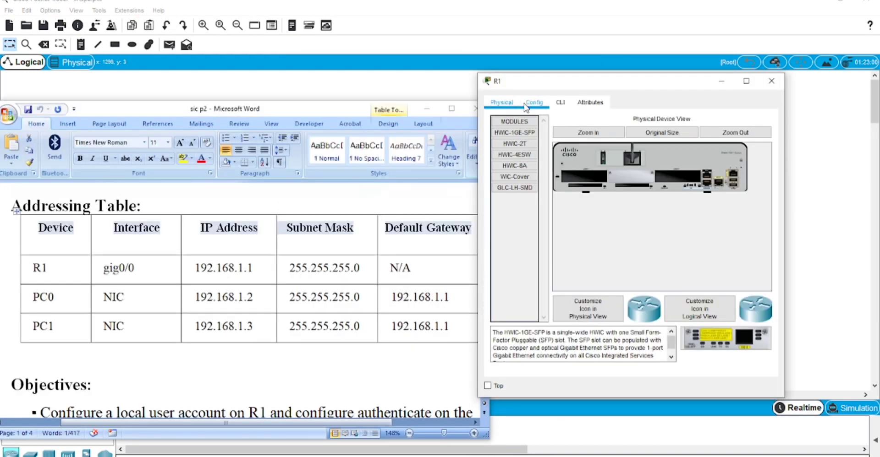
{"action": "left_click", "coordinate": [535, 105]}
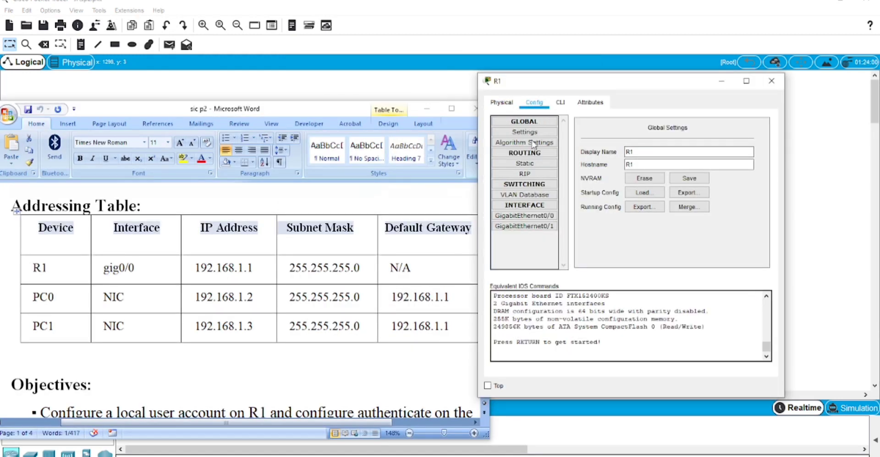
{"action": "left_click", "coordinate": [532, 217]}
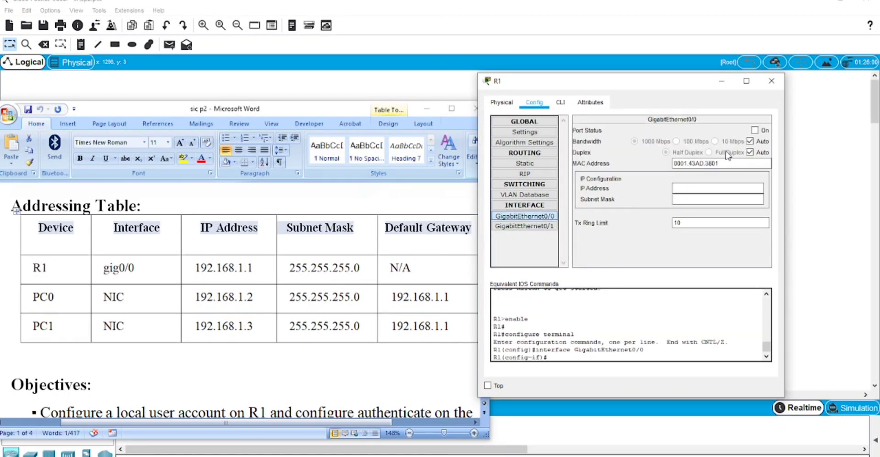
{"action": "left_click", "coordinate": [754, 130]}
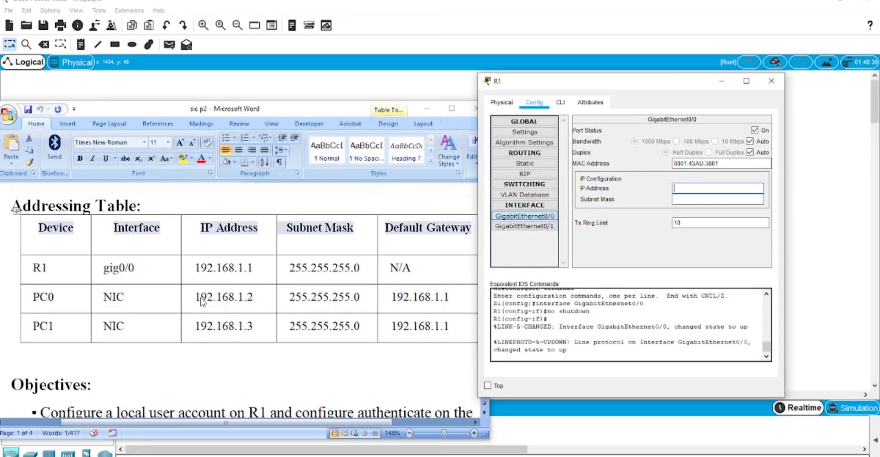
Assign GigabitEthernet0/0 IP address 192.168.1.1 with subnet mask 255.255.255.0
{"action": "left_click", "coordinate": [196, 268]}
{"action": "left_click_drag", "start_coordinate": [196, 268], "coordinate": [269, 274]}
{"action": "key", "text": "ctrl+c"}
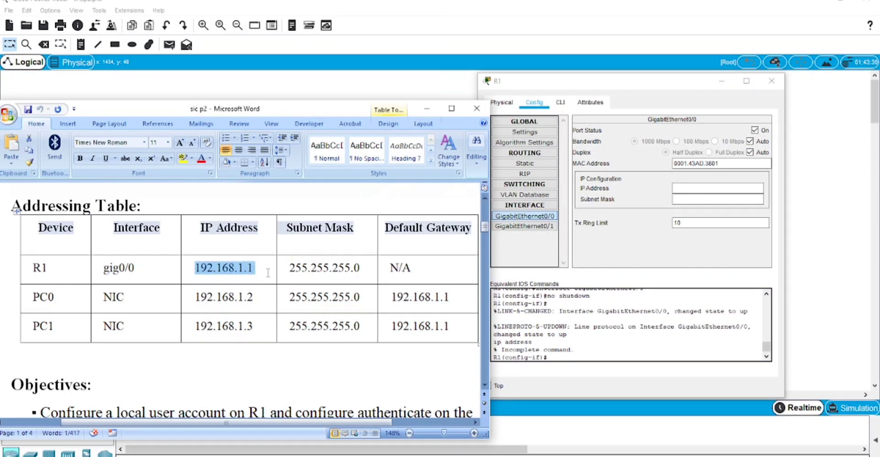
{"action": "scroll", "coordinate": [269, 273], "scroll_direction": "up", "scroll_amount": 1}
{"action": "left_click", "coordinate": [699, 192]}
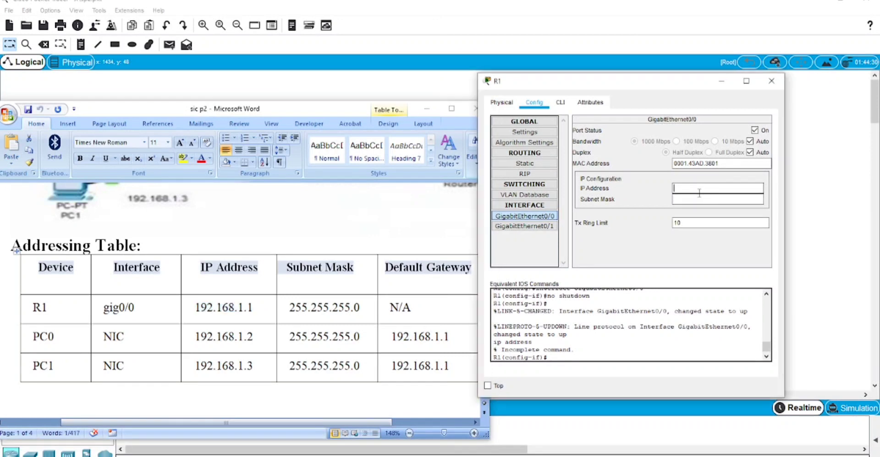
{"action": "key", "text": "ctrl+v"}
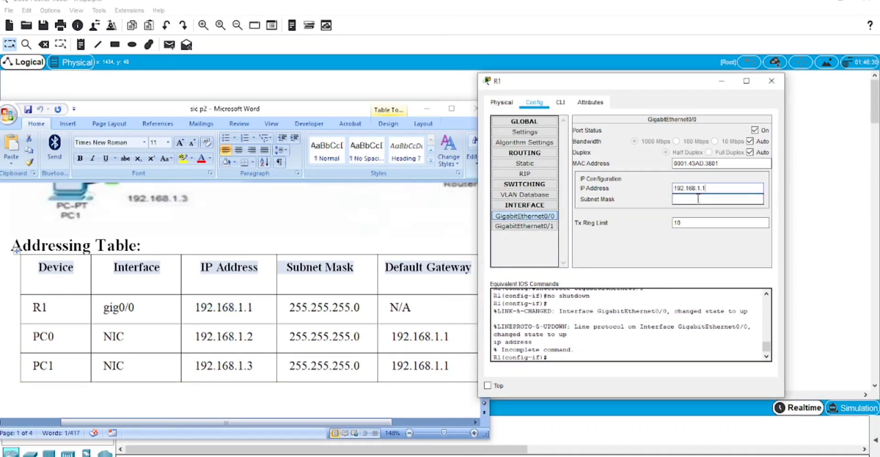
{"action": "left_click", "coordinate": [697, 198]}
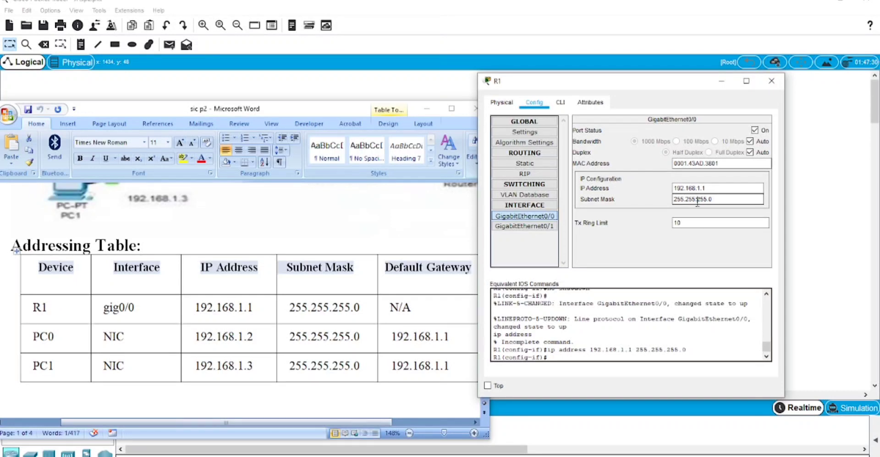
{"action": "scroll", "coordinate": [308, 308], "scroll_direction": "down", "scroll_amount": 5}
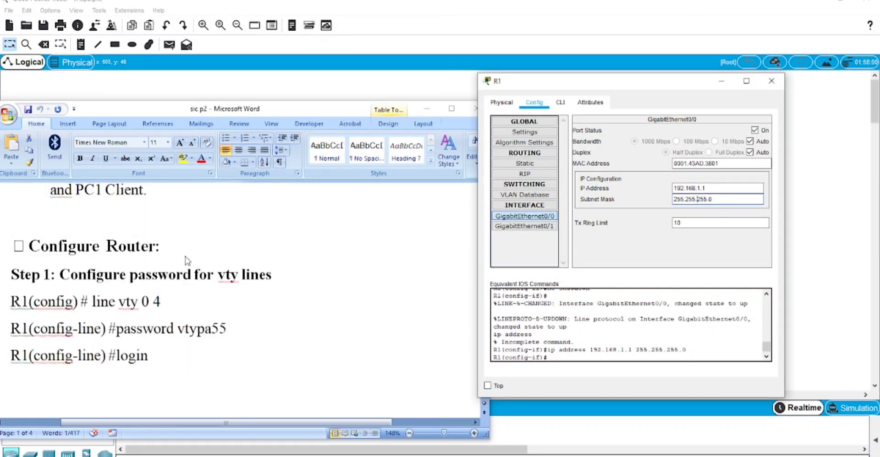
In R1's CLI, exit interface mode and enter line vty 0 4
{"action": "left_click", "coordinate": [561, 103]}
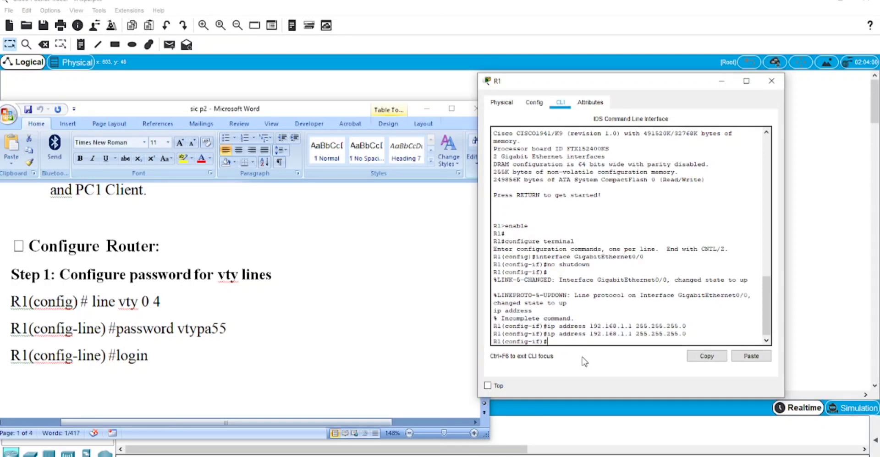
{"action": "type", "text": "ex"}
{"action": "key", "text": "Return"}
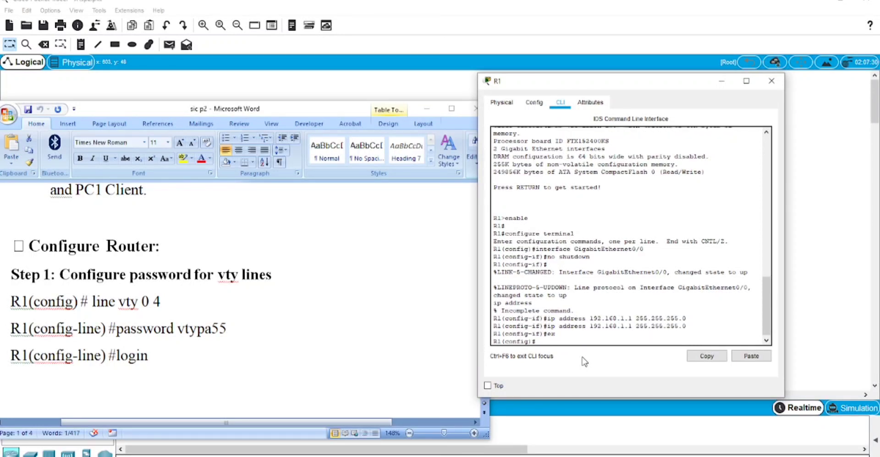
{"action": "left_click", "coordinate": [107, 305]}
{"action": "left_click_drag", "start_coordinate": [92, 303], "coordinate": [161, 308]}
{"action": "key", "text": "ctrl+c"}
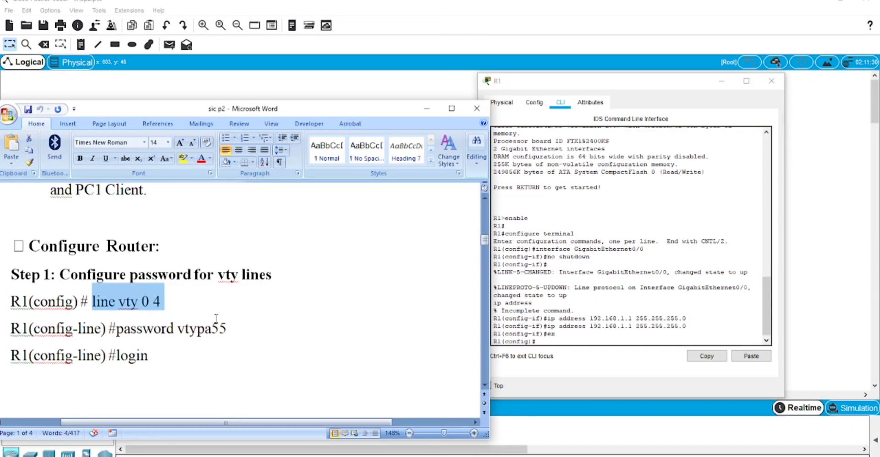
{"action": "left_click", "coordinate": [547, 340]}
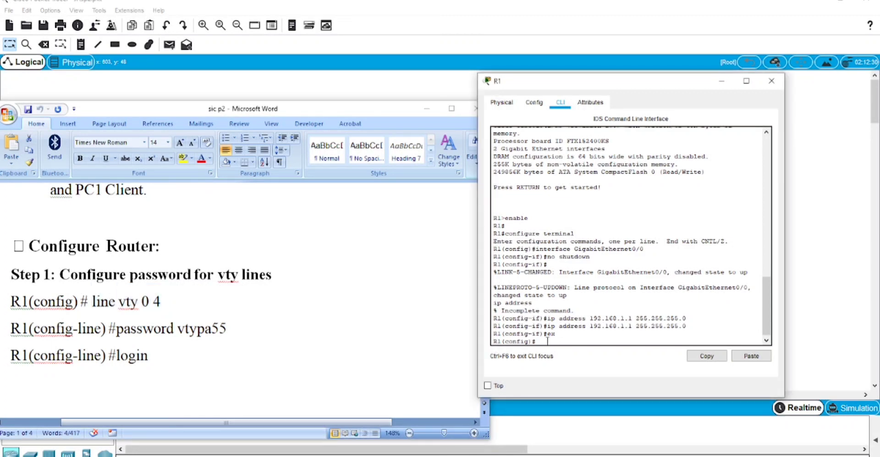
{"action": "left_click", "coordinate": [746, 356]}
{"action": "key", "text": "Return"}
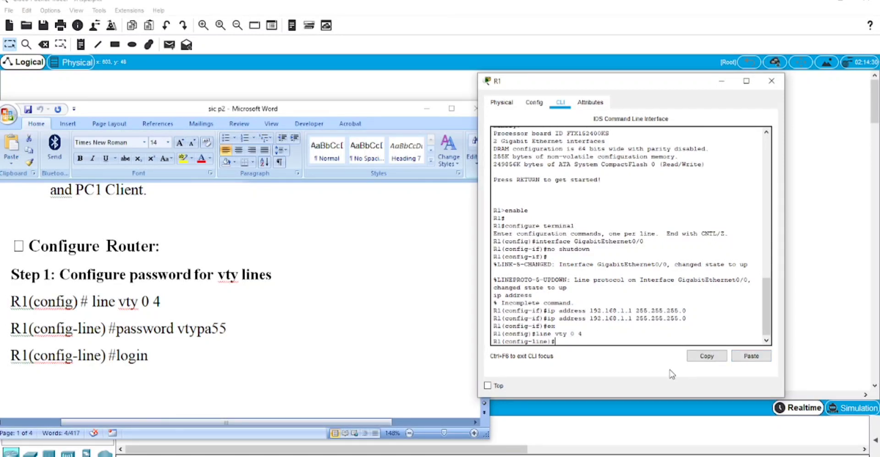
Set the vty password from the lab instructions and require login
{"action": "left_click", "coordinate": [170, 343]}
{"action": "left_click_drag", "start_coordinate": [116, 329], "coordinate": [227, 329]}
{"action": "key", "text": "ctrl+c"}
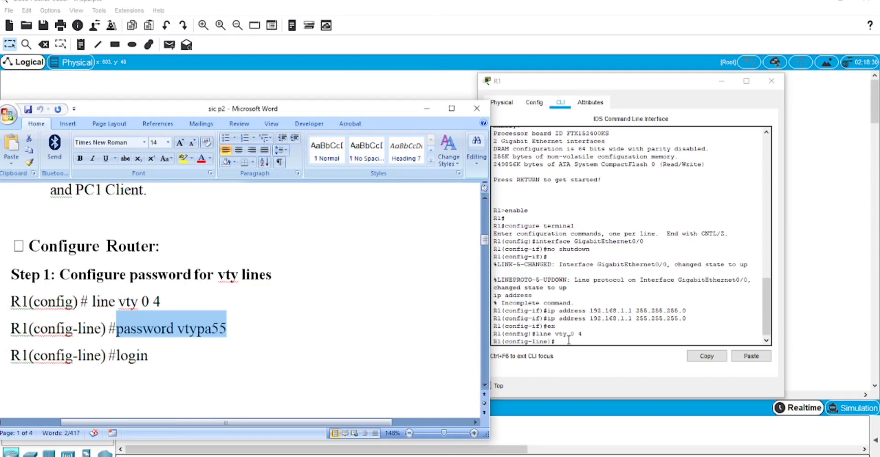
{"action": "left_click", "coordinate": [698, 342]}
{"action": "left_click", "coordinate": [744, 354]}
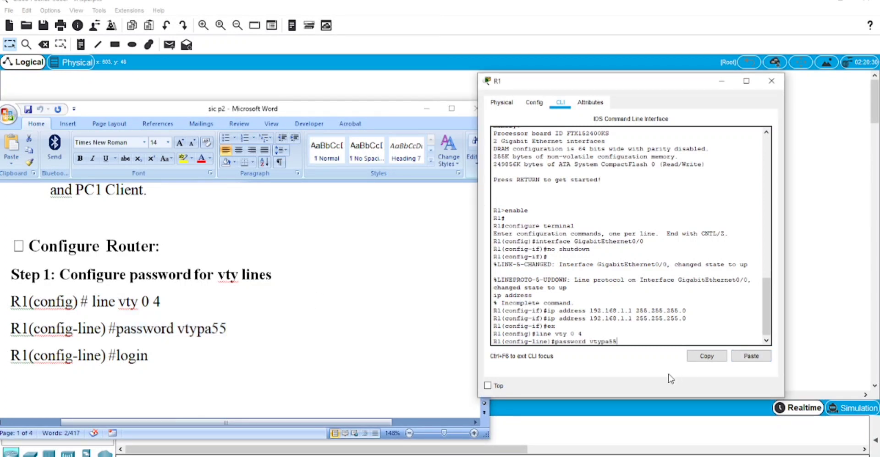
{"action": "key", "text": "Return"}
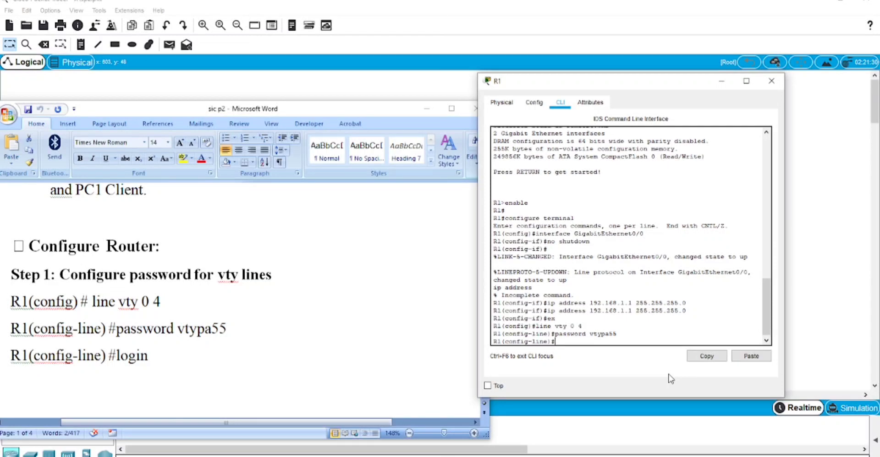
{"action": "type", "text": "login"}
{"action": "key", "text": "Return"}
Paste the enable secret command from Step 2 of the instructions into R1's CLI
{"action": "scroll", "coordinate": [105, 229], "scroll_direction": "down", "scroll_amount": 5}
{"action": "left_click", "coordinate": [95, 224]}
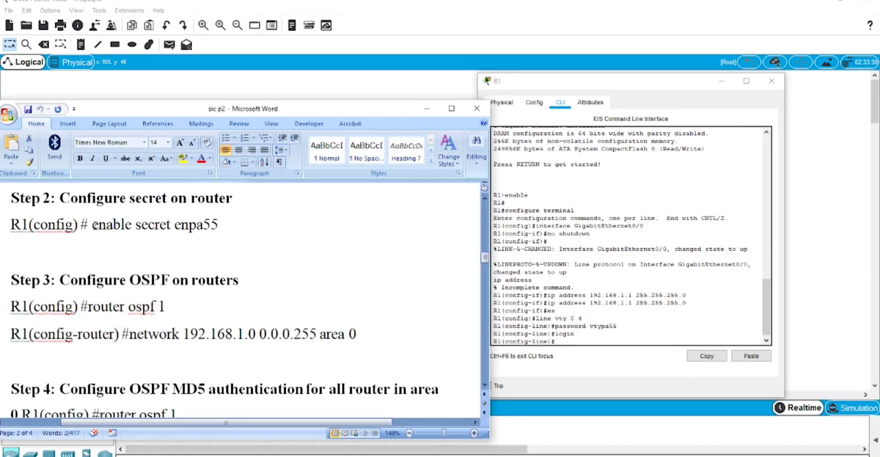
{"action": "left_click_drag", "start_coordinate": [93, 225], "coordinate": [219, 225]}
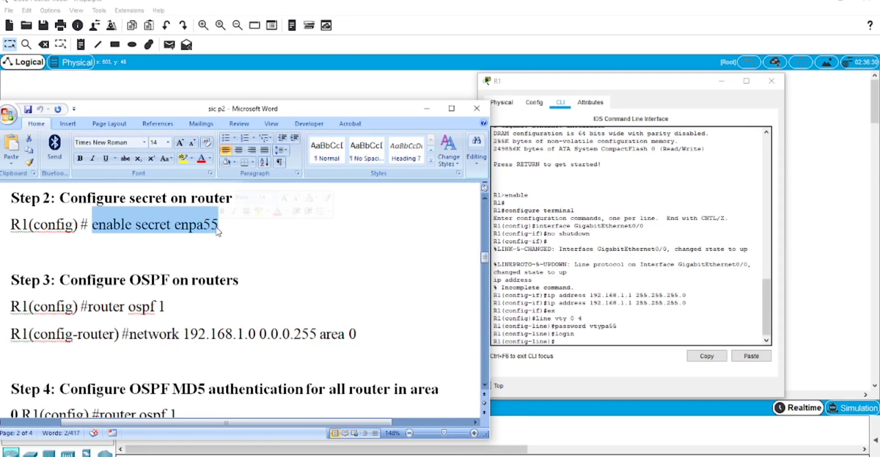
{"action": "left_click", "coordinate": [751, 356]}
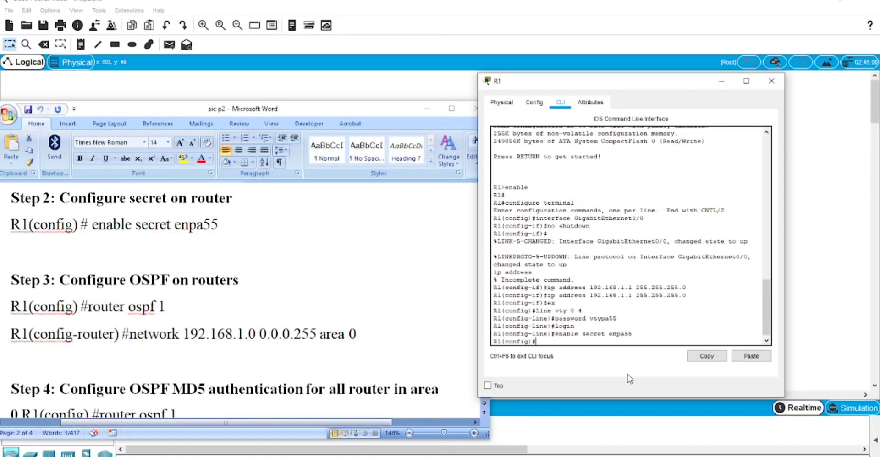
Start OSPF process 1 on R1 with router ospf 1
{"action": "key", "text": "alt+Tab"}
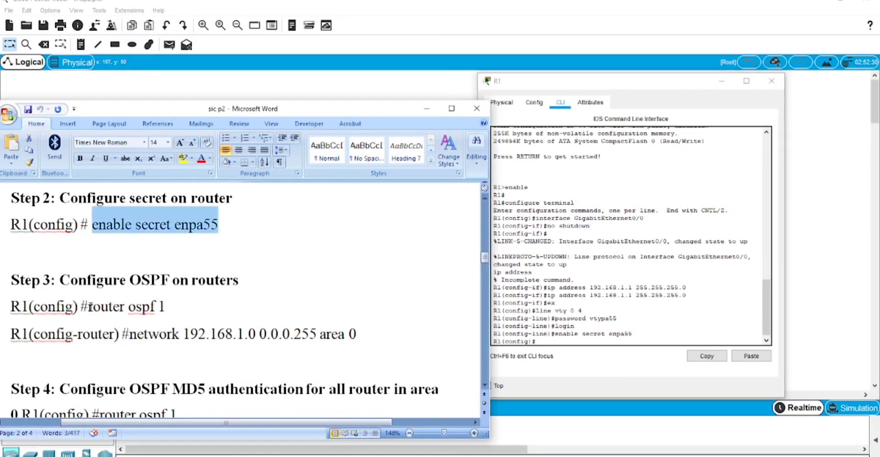
{"action": "left_click_drag", "start_coordinate": [90, 307], "coordinate": [165, 306]}
{"action": "key", "text": "ctrl+c"}
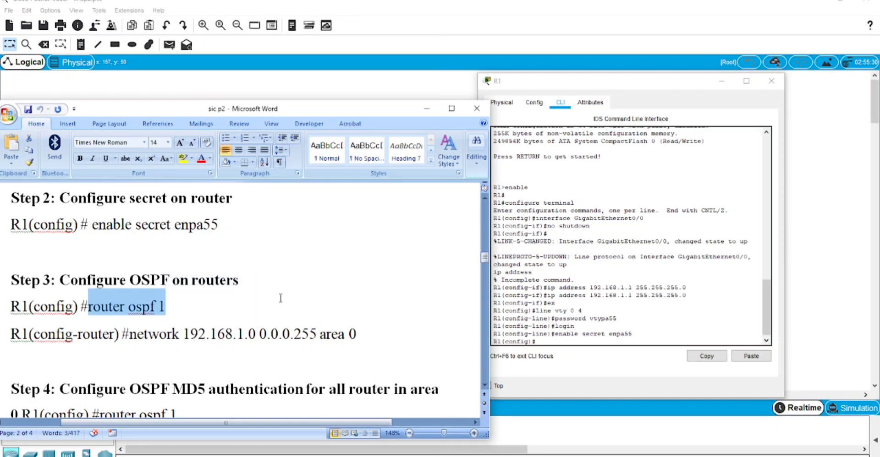
{"action": "left_click", "coordinate": [549, 340]}
{"action": "left_click", "coordinate": [751, 357]}
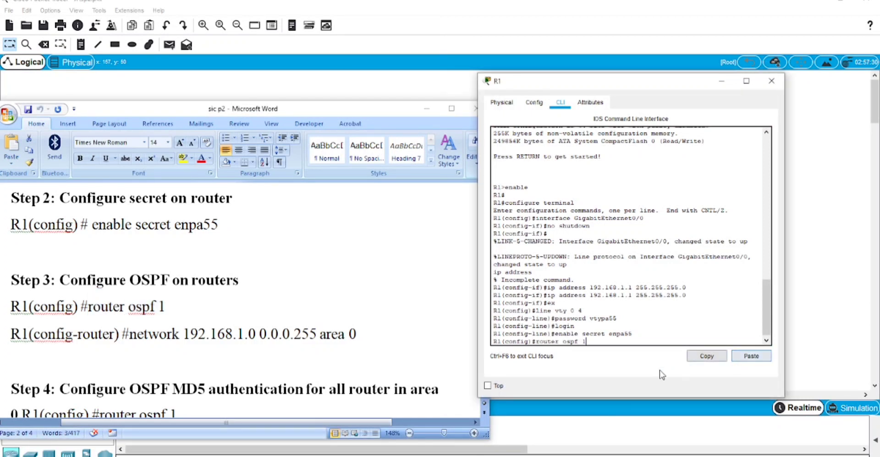
{"action": "key", "text": "Return"}
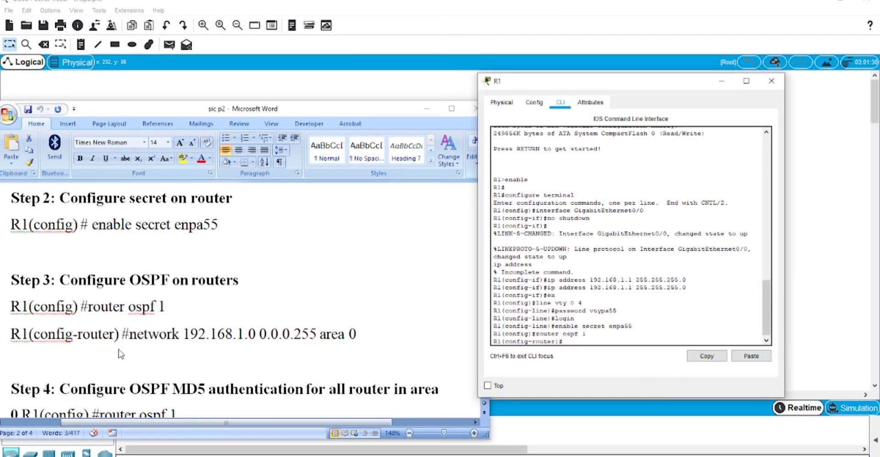
Run 'network 192.168.1.0 0.0.0.255 area 0' under OSPF process 1
{"action": "key", "text": "alt+Tab"}
{"action": "left_click_drag", "start_coordinate": [130, 334], "coordinate": [359, 334]}
{"action": "key", "text": "ctrl+c"}
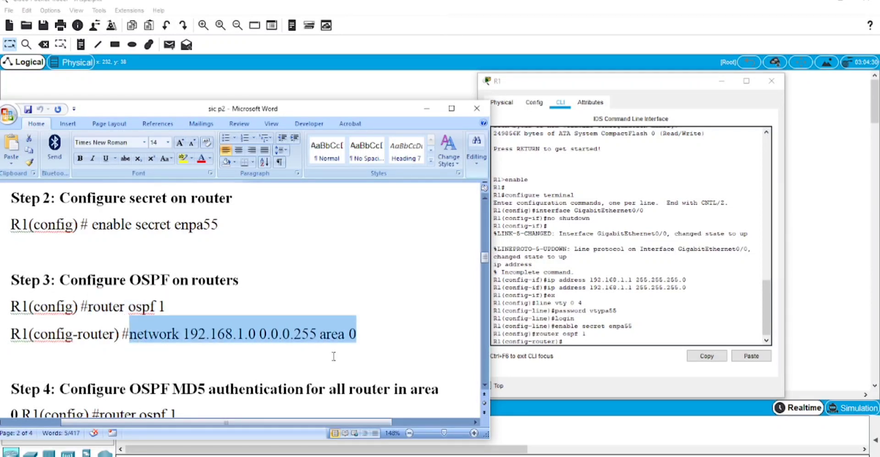
{"action": "left_click", "coordinate": [565, 345]}
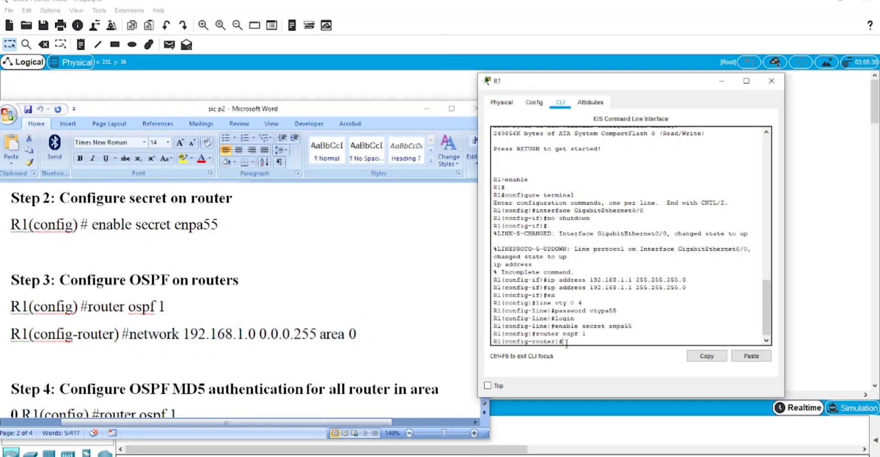
{"action": "left_click", "coordinate": [741, 358]}
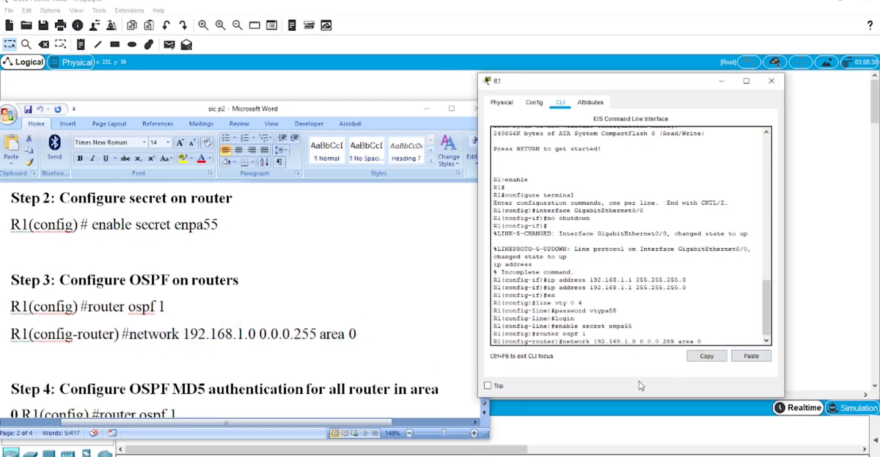
{"action": "key", "text": "Return"}
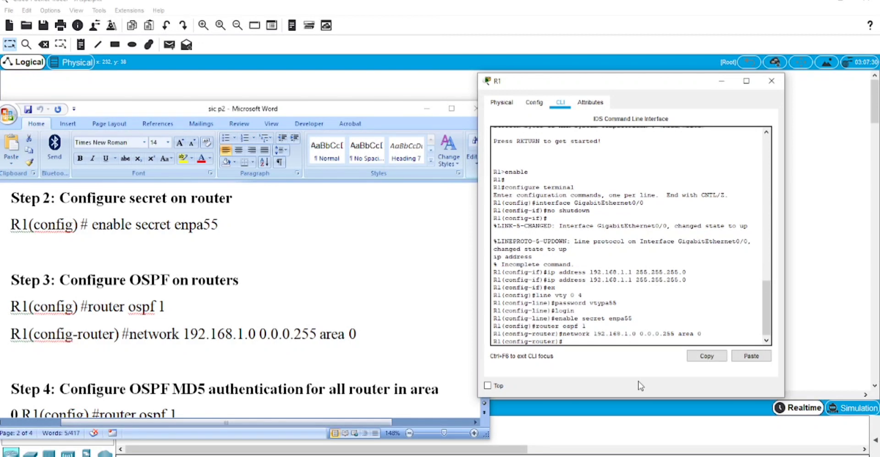
Leave OSPF router configuration mode with exit
{"action": "scroll", "coordinate": [339, 300], "scroll_direction": "down", "scroll_amount": 3}
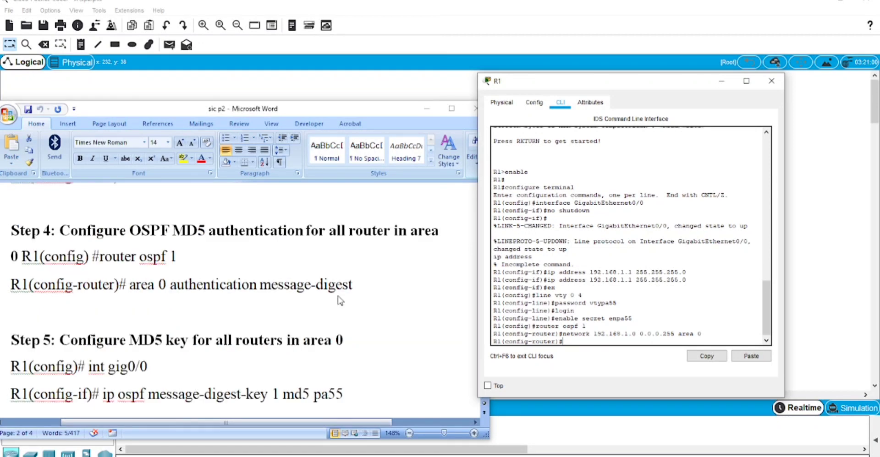
{"action": "type", "text": "exit"}
{"action": "key", "text": "Return"}
{"action": "scroll", "coordinate": [338, 296], "scroll_direction": "down", "scroll_amount": 1}
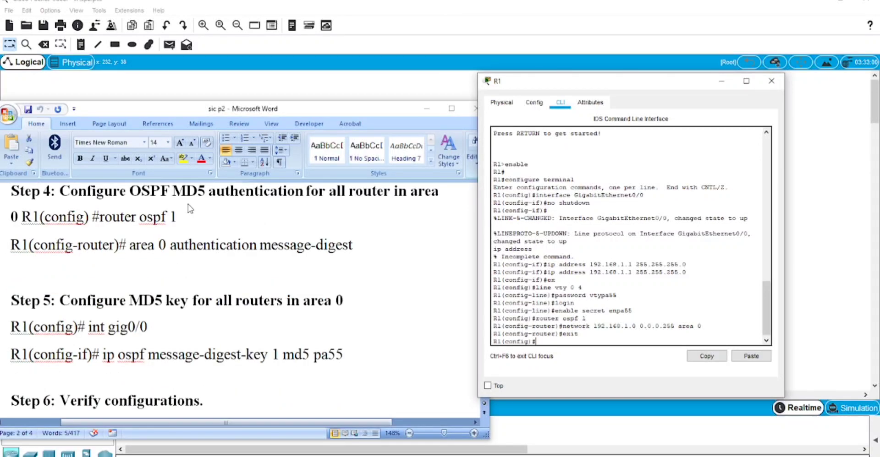
Run 'area 0 authentication message-digest' on R1, copied from Step 4 of the instructions
{"action": "left_click", "coordinate": [111, 226]}
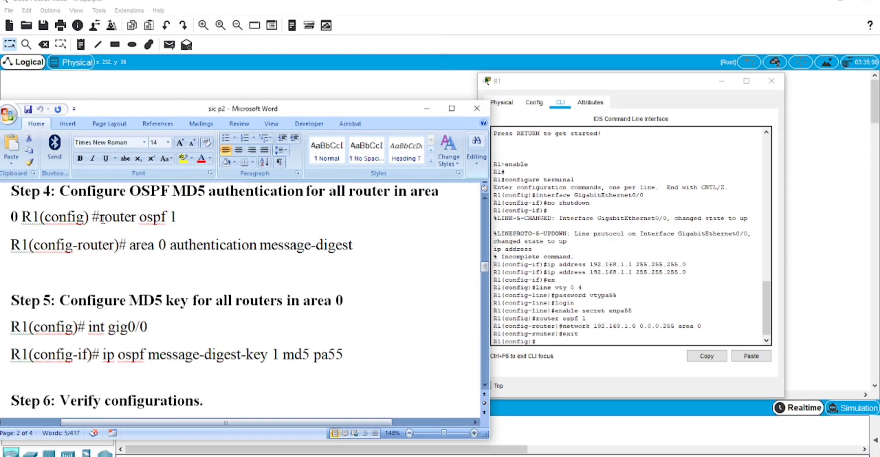
{"action": "left_click_drag", "start_coordinate": [100, 219], "coordinate": [156, 219]}
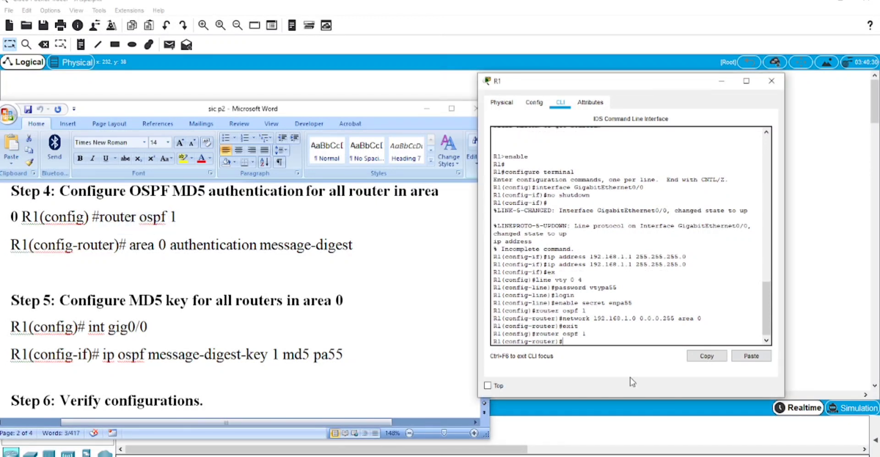
{"action": "left_click_drag", "start_coordinate": [99, 219], "coordinate": [180, 220]}
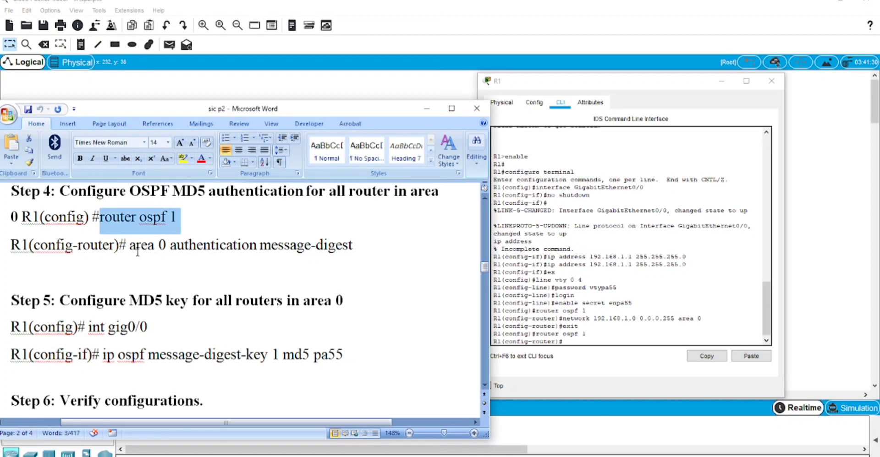
{"action": "left_click_drag", "start_coordinate": [130, 247], "coordinate": [351, 249]}
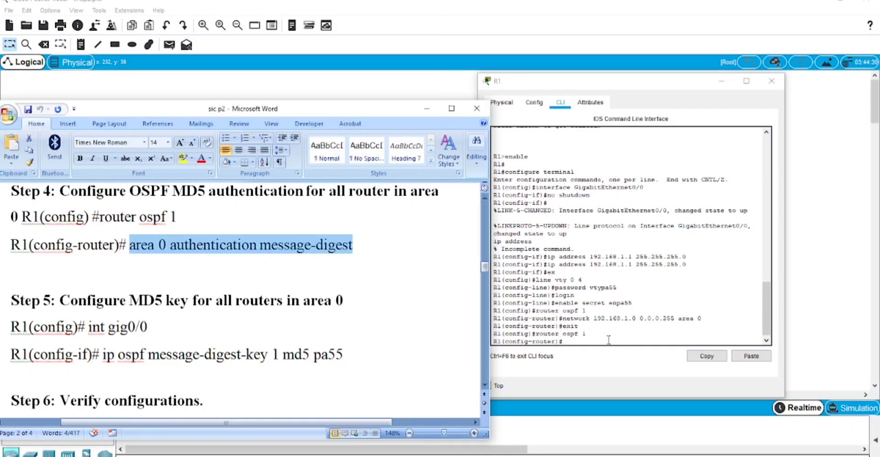
{"action": "left_click", "coordinate": [588, 344]}
{"action": "left_click", "coordinate": [751, 356]}
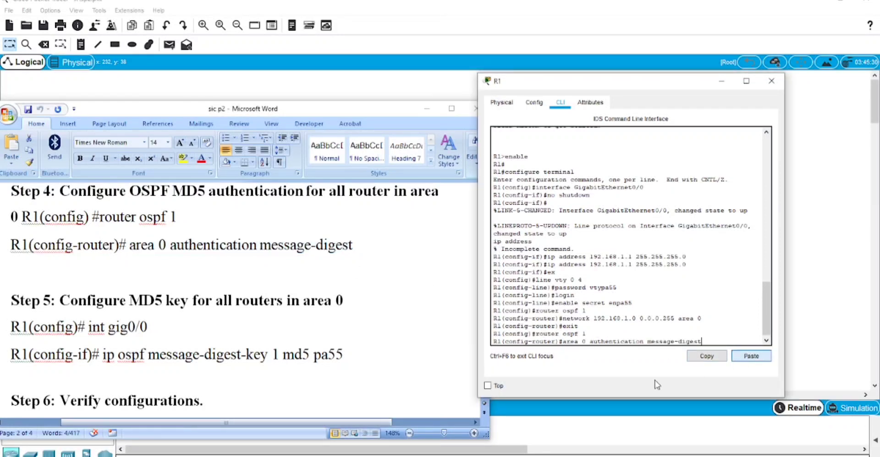
{"action": "key", "text": "Return"}
{"action": "scroll", "coordinate": [68, 247], "scroll_direction": "down", "scroll_amount": 2}
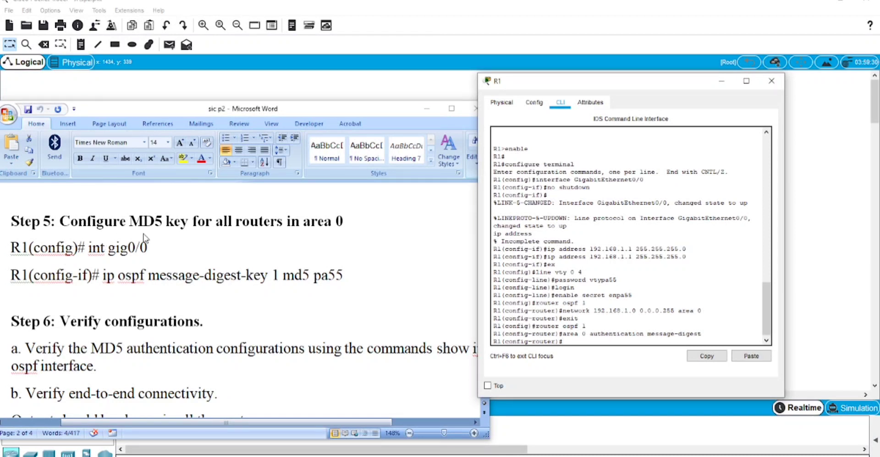
Enter interface configuration for GigabitEthernet0/0 on R1 by pasting 'int gig0/0'
{"action": "left_click", "coordinate": [112, 249]}
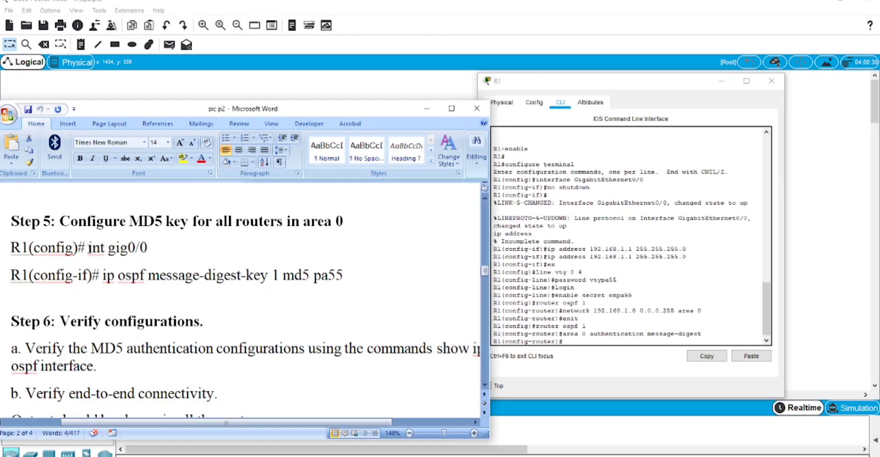
{"action": "left_click_drag", "start_coordinate": [88, 250], "coordinate": [140, 250]}
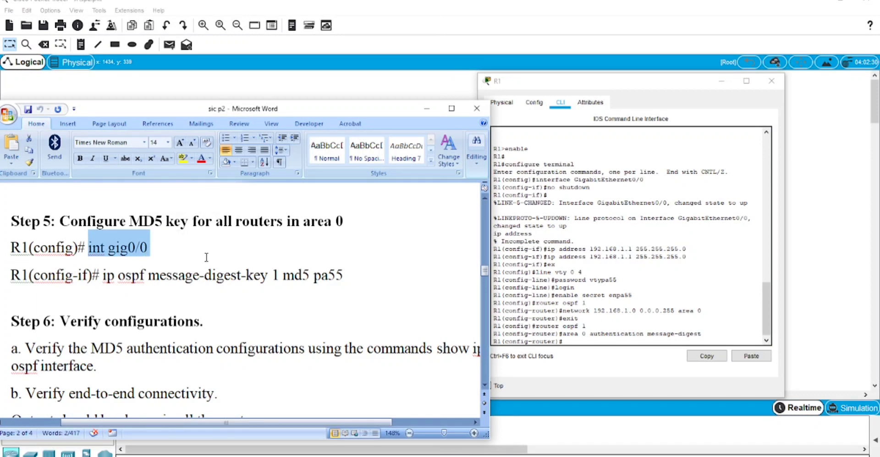
{"action": "left_click", "coordinate": [587, 343]}
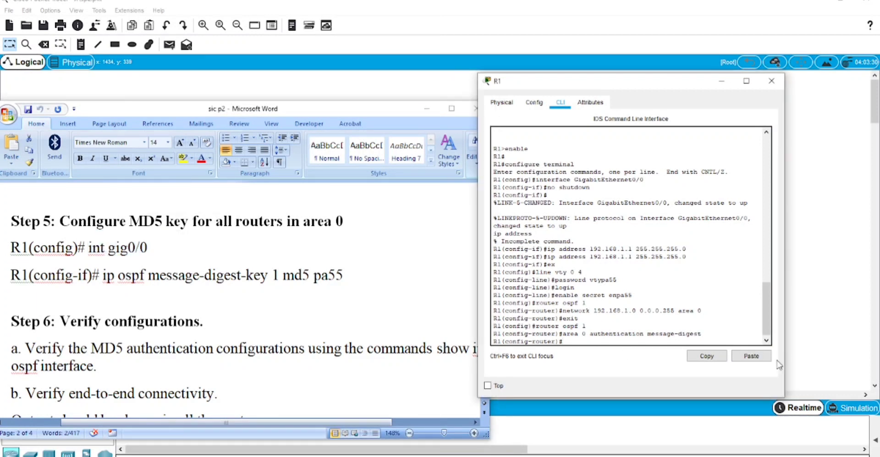
{"action": "left_click", "coordinate": [751, 356]}
{"action": "key", "text": "Return"}
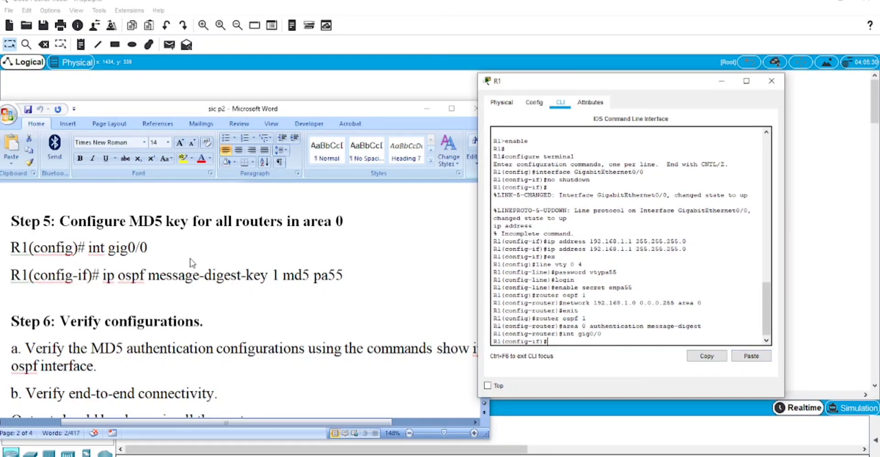
Add OSPF MD5 message-digest key 1 to the interface, then exit configuration mode
{"action": "left_click", "coordinate": [112, 282]}
{"action": "left_click_drag", "start_coordinate": [103, 279], "coordinate": [348, 281]}
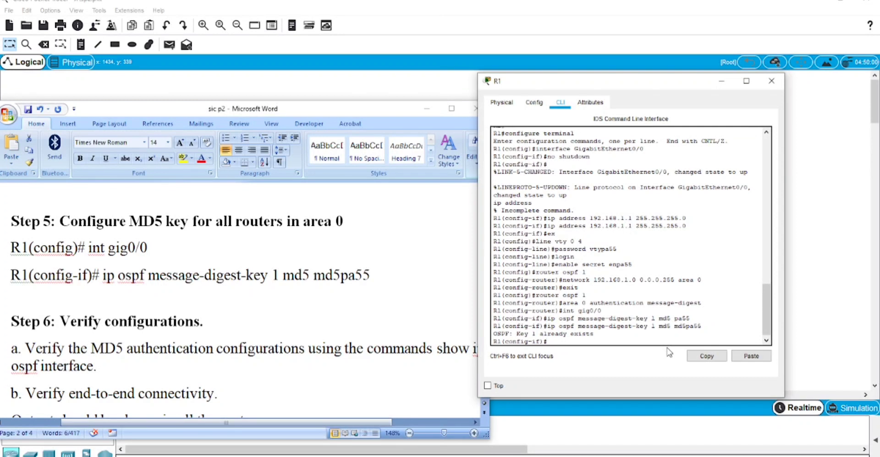
{"action": "type", "text": "x"}
{"action": "key", "text": "Return"}
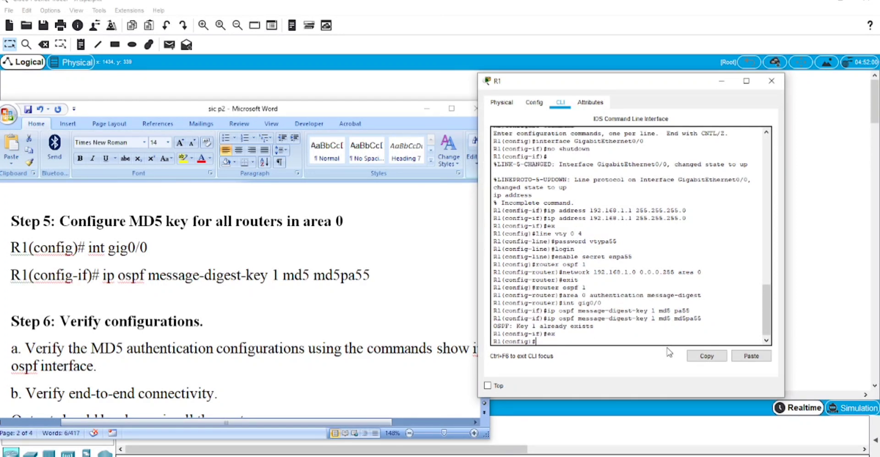
{"action": "type", "text": "ex"}
{"action": "key", "text": "Return"}
{"action": "key", "text": "Return"}
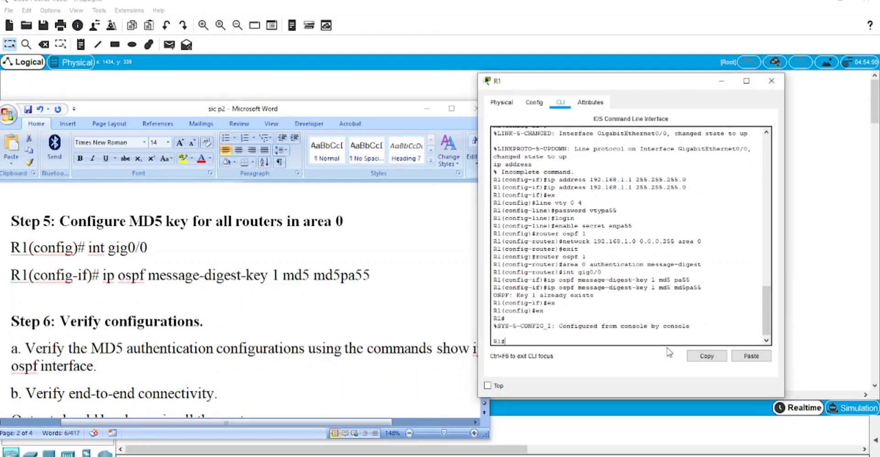
{"action": "scroll", "coordinate": [175, 320], "scroll_direction": "down", "scroll_amount": 3}
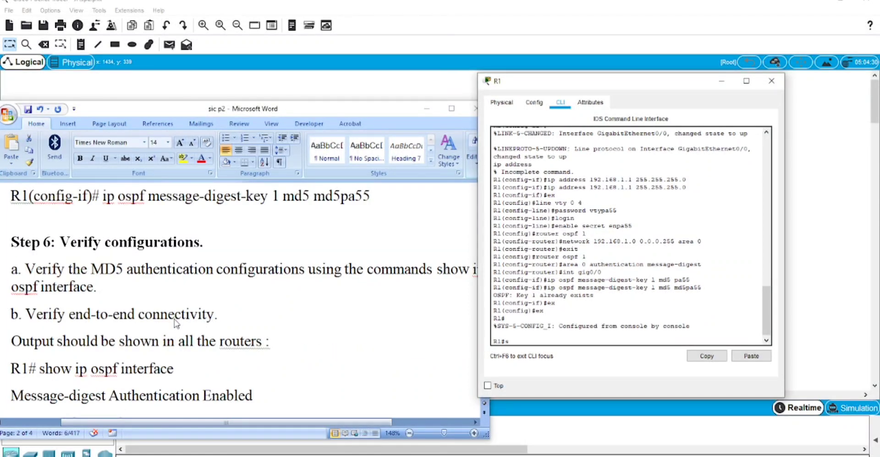
Run show ip ospf interface and confirm message digest authentication is enabled, youngest key 1
{"action": "type", "text": "show ip ospf inte"}
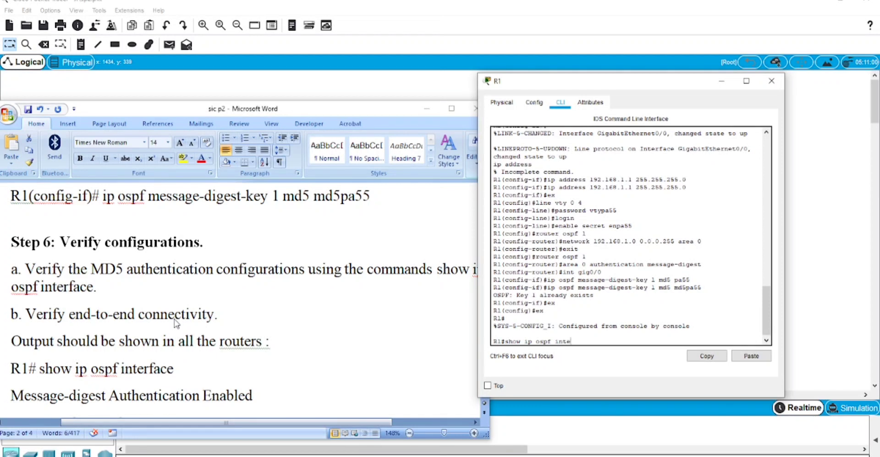
{"action": "type", "text": "rface"}
{"action": "key", "text": "Return"}
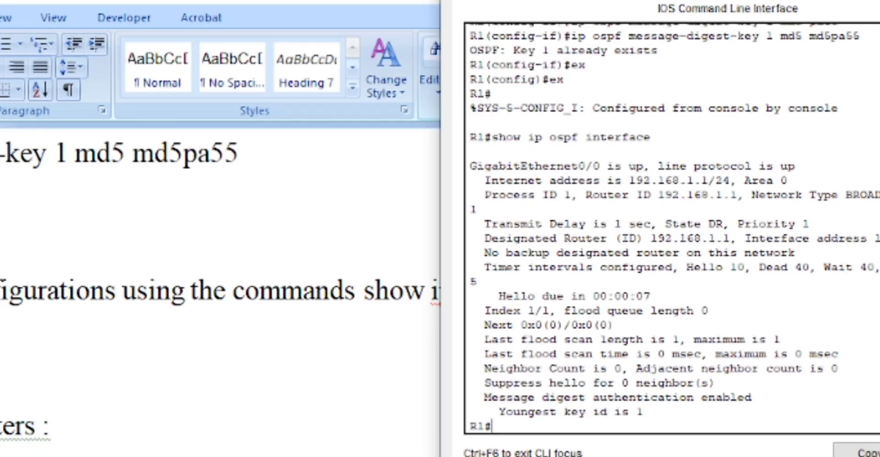
{"action": "left_click_drag", "start_coordinate": [483, 397], "coordinate": [747, 398]}
{"action": "left_click", "coordinate": [649, 412]}
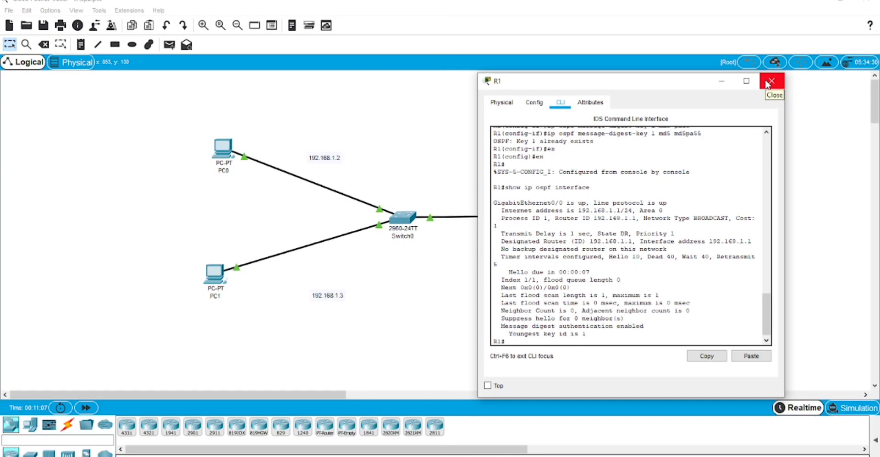
Close R1's window and ping PC1 at 192.168.1.3 from PC0's command prompt
{"action": "left_click", "coordinate": [770, 82]}
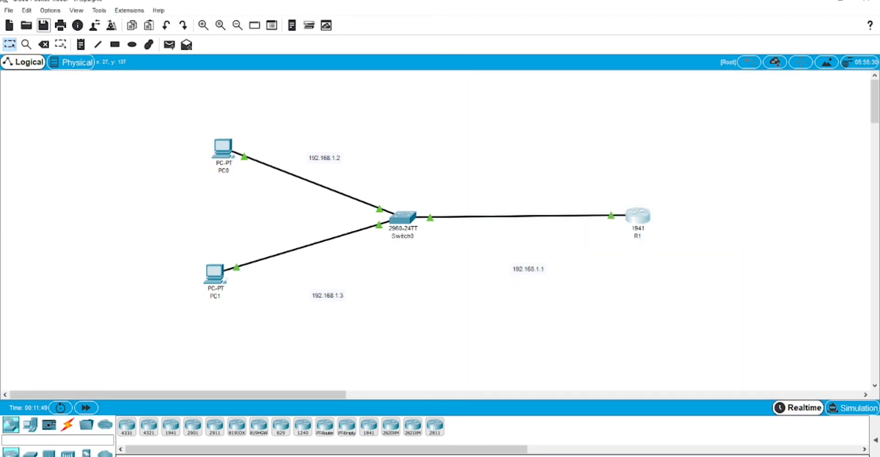
{"action": "left_click", "coordinate": [224, 155]}
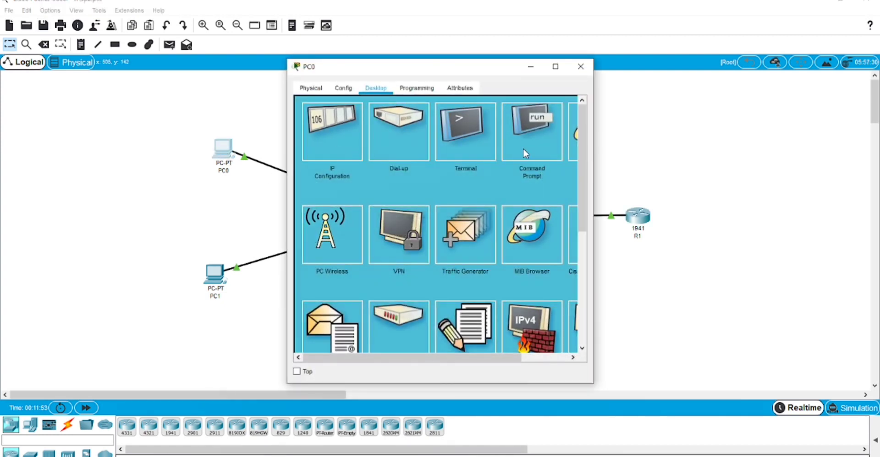
{"action": "left_click", "coordinate": [525, 153]}
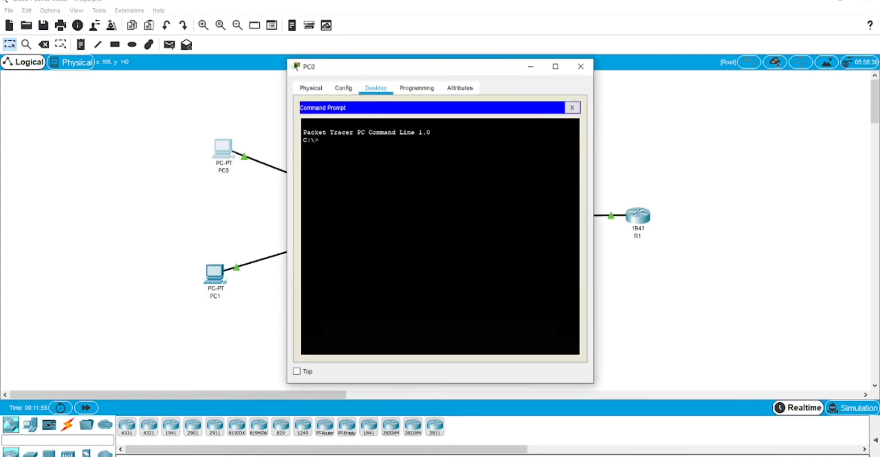
{"action": "type", "text": "ping 192.168.1.3"}
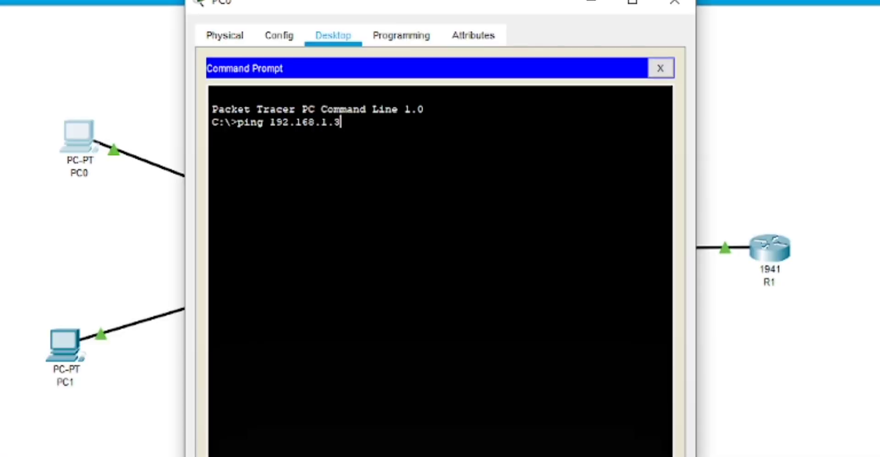
{"action": "key", "text": "Return"}
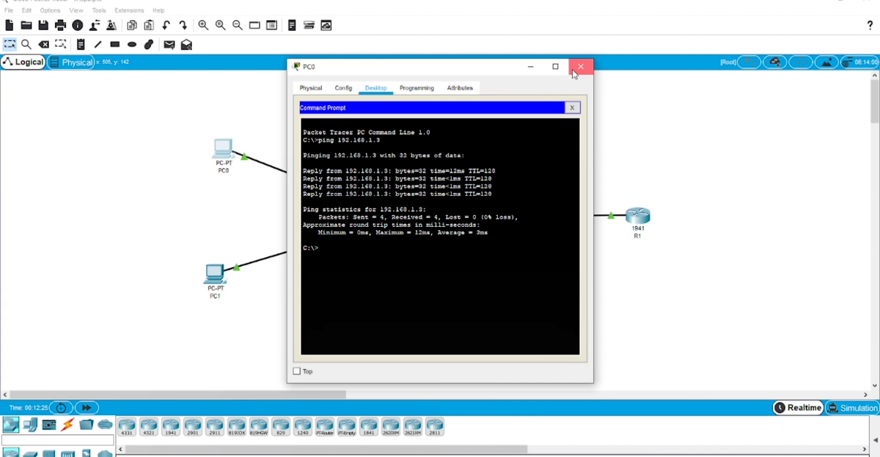
Close PC0's window, send a simple test PDU from PC0 to R1, and clear that result
{"action": "left_click", "coordinate": [674, 3]}
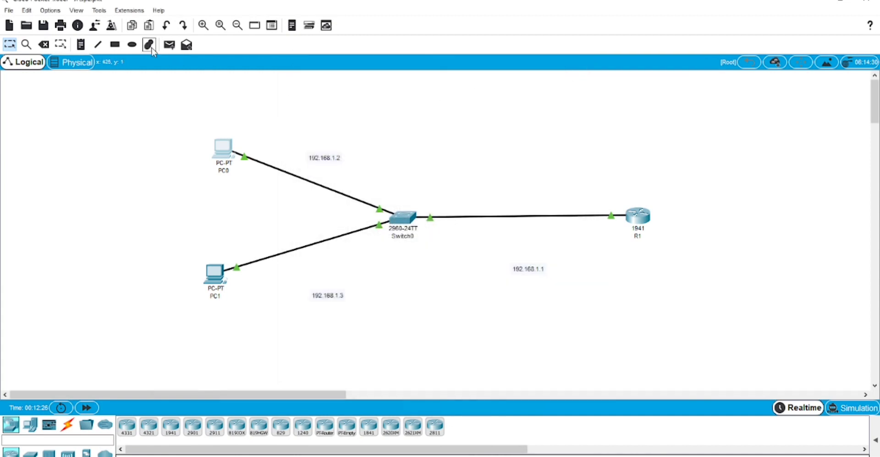
{"action": "left_click", "coordinate": [169, 44]}
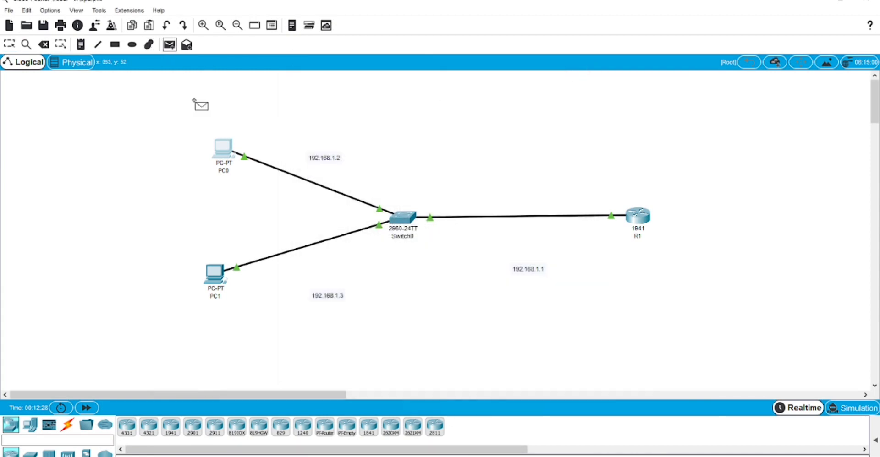
{"action": "left_click", "coordinate": [219, 148]}
{"action": "left_click", "coordinate": [627, 207]}
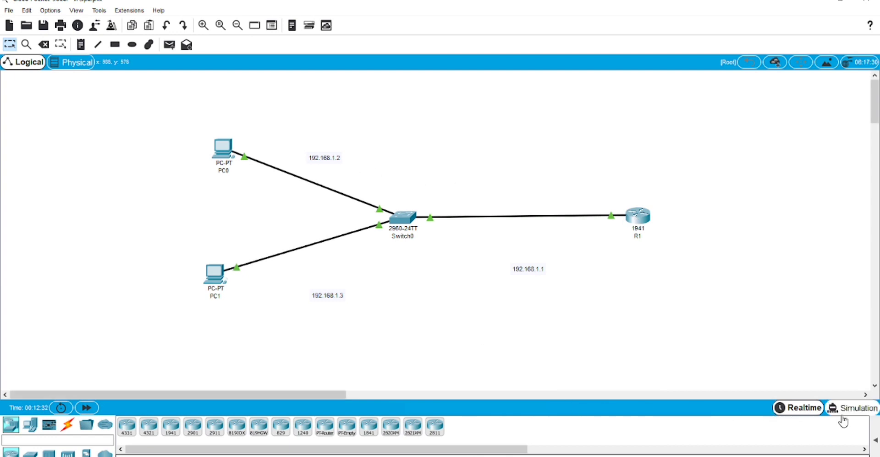
{"action": "left_click", "coordinate": [875, 441]}
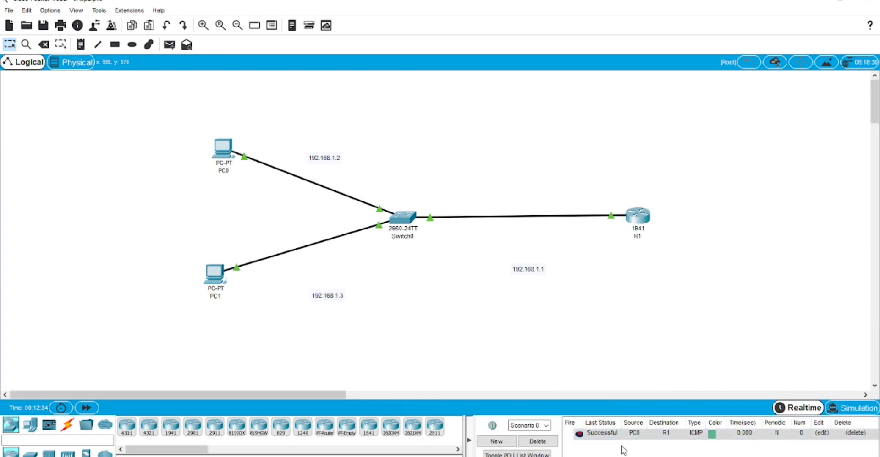
{"action": "left_click", "coordinate": [543, 446]}
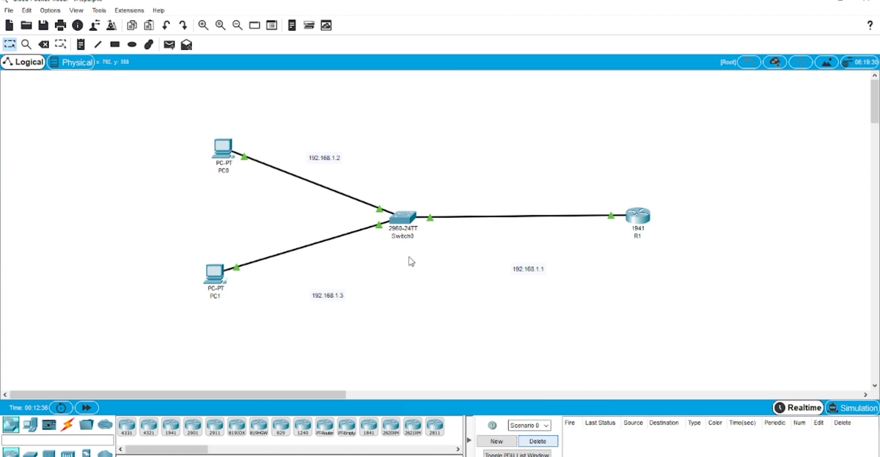
Send simple test pings from PC1 and PC0 to R1, then delete both results
{"action": "left_click", "coordinate": [169, 45]}
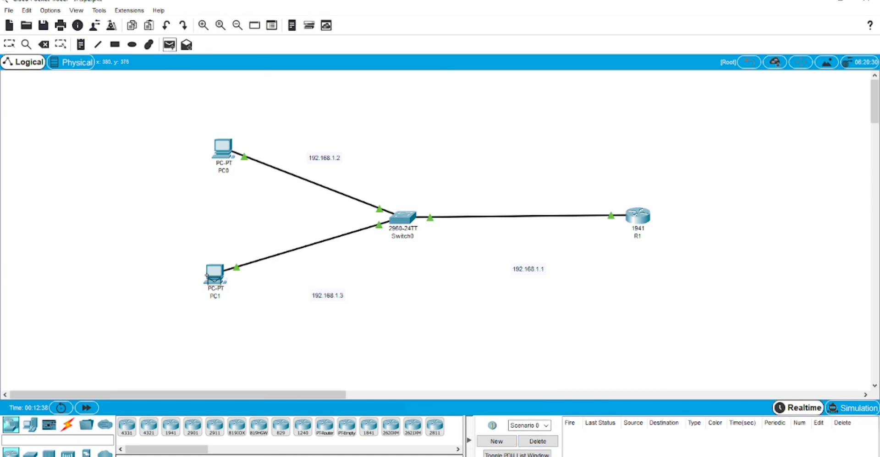
{"action": "left_click", "coordinate": [215, 274]}
{"action": "left_click", "coordinate": [638, 215]}
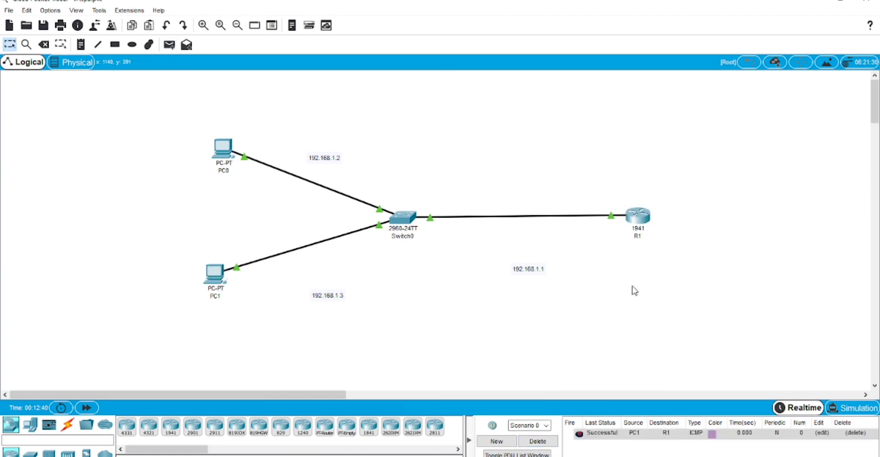
{"action": "left_click", "coordinate": [169, 45]}
{"action": "left_click", "coordinate": [222, 147]}
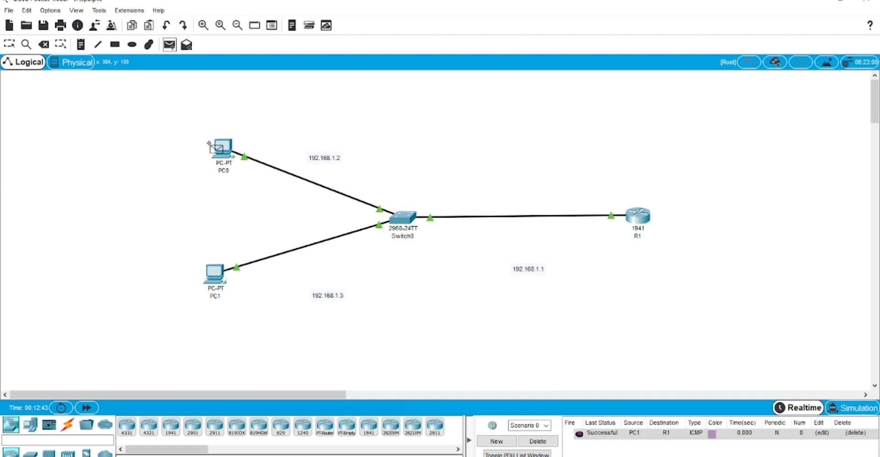
{"action": "left_click", "coordinate": [213, 274]}
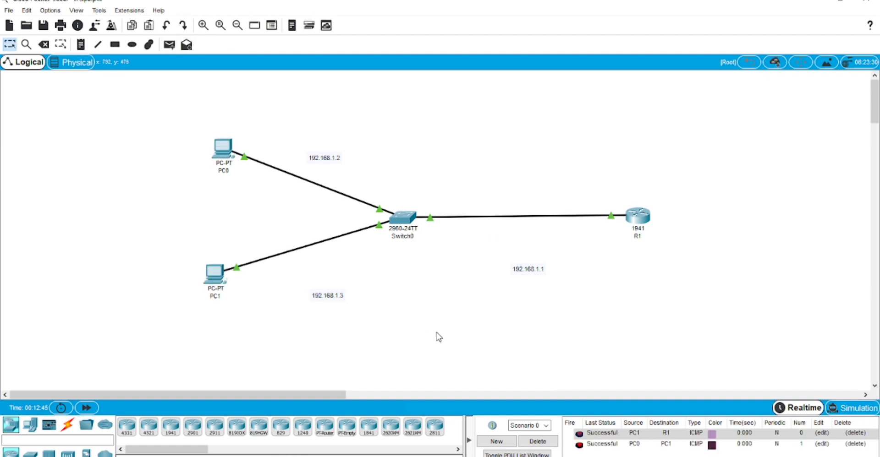
{"action": "left_click", "coordinate": [531, 442]}
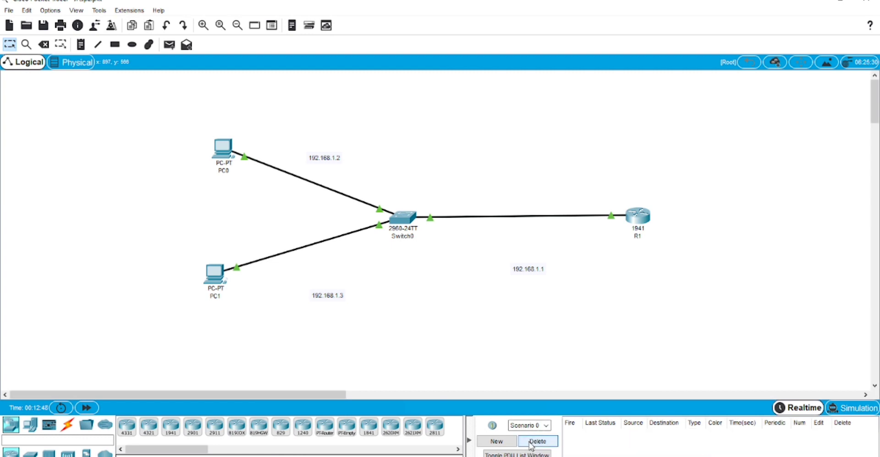
{"action": "left_click", "coordinate": [214, 275]}
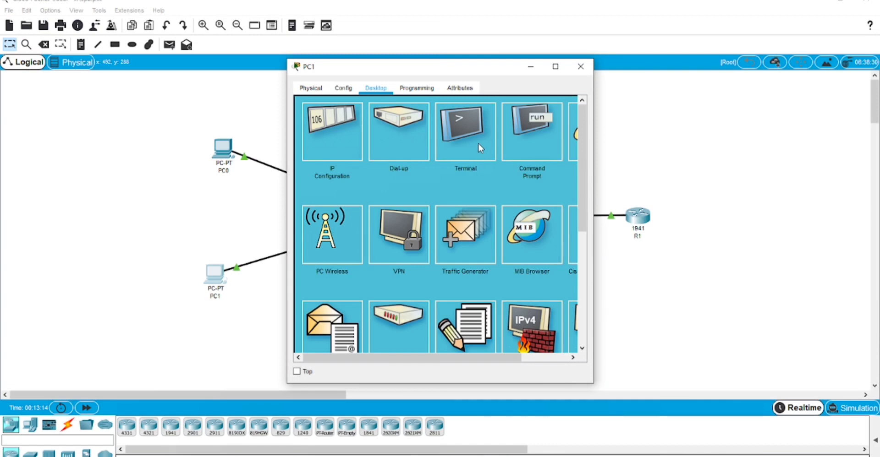
Ping PC0 at 192.168.1.2 from PC1's command prompt, then close PC1's window
{"action": "left_click", "coordinate": [520, 138]}
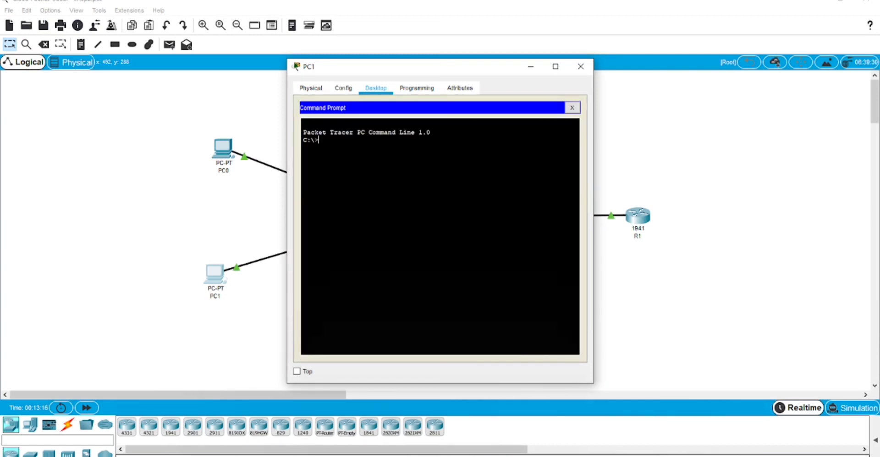
{"action": "type", "text": "ping"}
{"action": "type", "text": "192.168.1.2"}
{"action": "key", "text": "Return"}
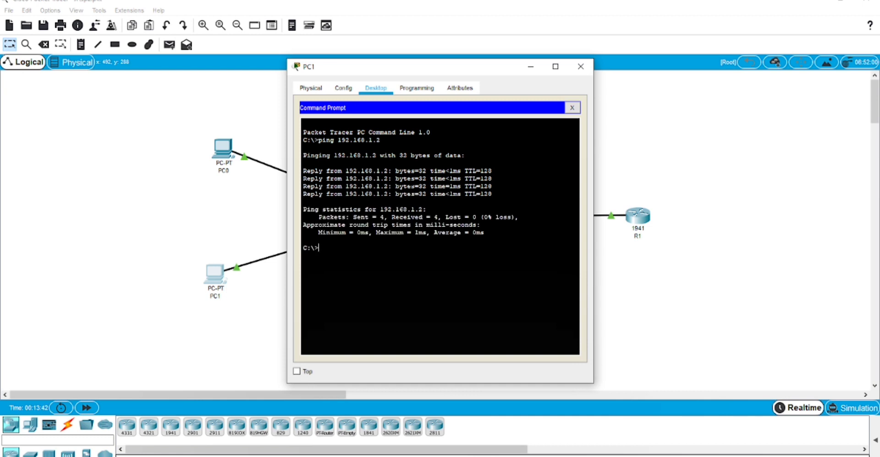
{"action": "left_click", "coordinate": [579, 67]}
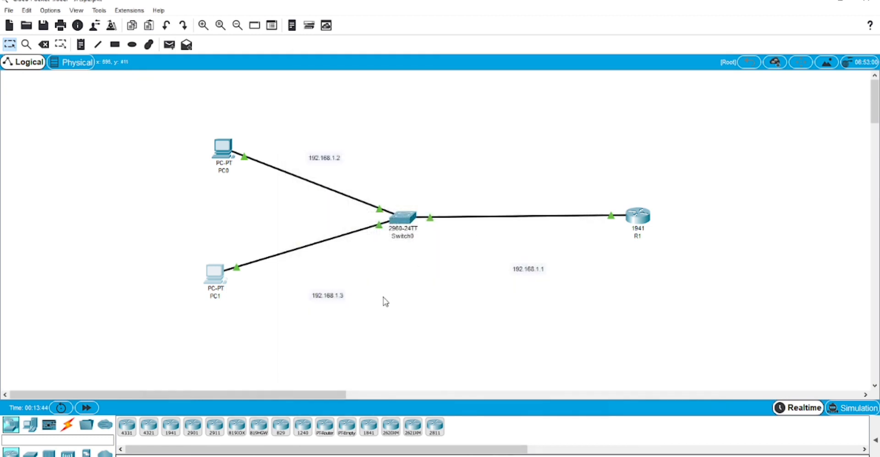
{"action": "key", "text": "alt+Tab"}
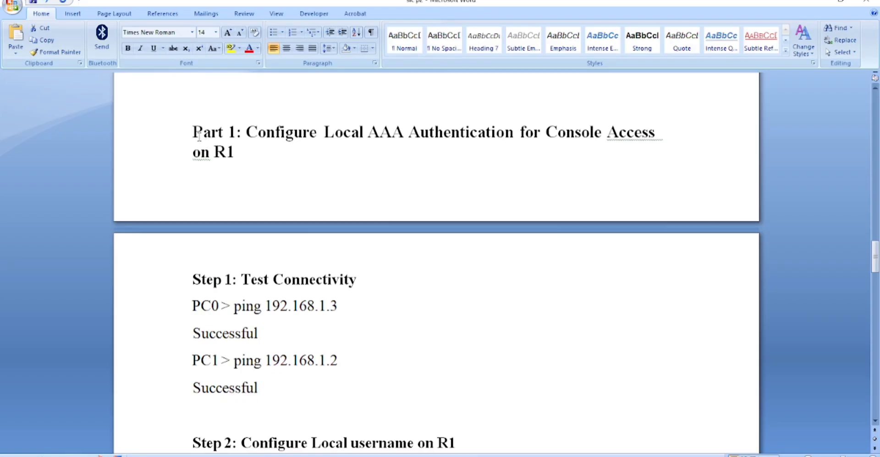
{"action": "left_click_drag", "start_coordinate": [192, 280], "coordinate": [259, 389]}
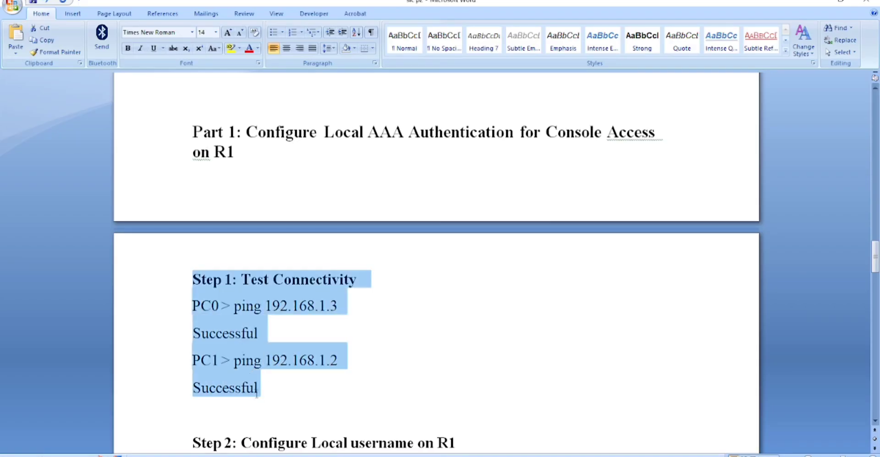
{"action": "left_click", "coordinate": [223, 334]}
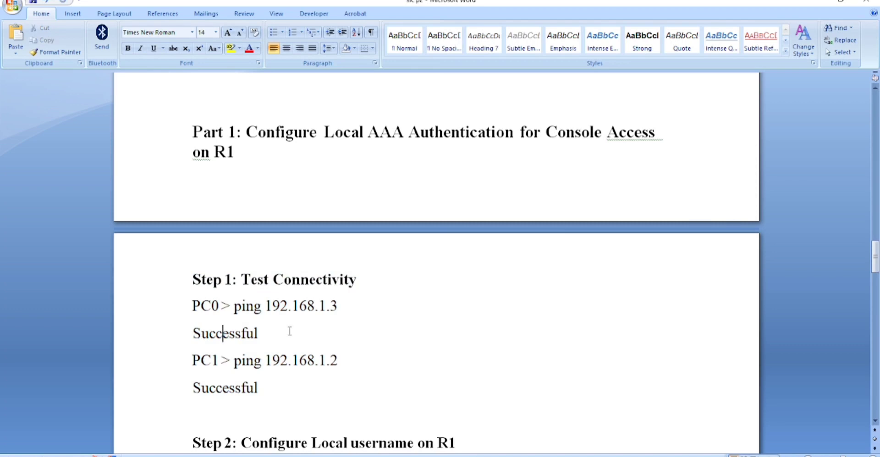
{"action": "scroll", "coordinate": [289, 331], "scroll_direction": "down", "scroll_amount": 5}
{"action": "scroll", "coordinate": [290, 331], "scroll_direction": "down", "scroll_amount": 2}
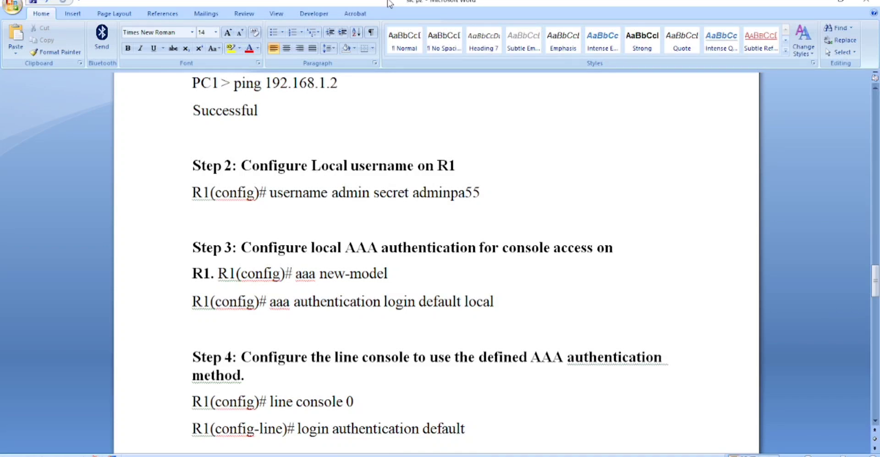
{"action": "key", "text": "alt+Tab"}
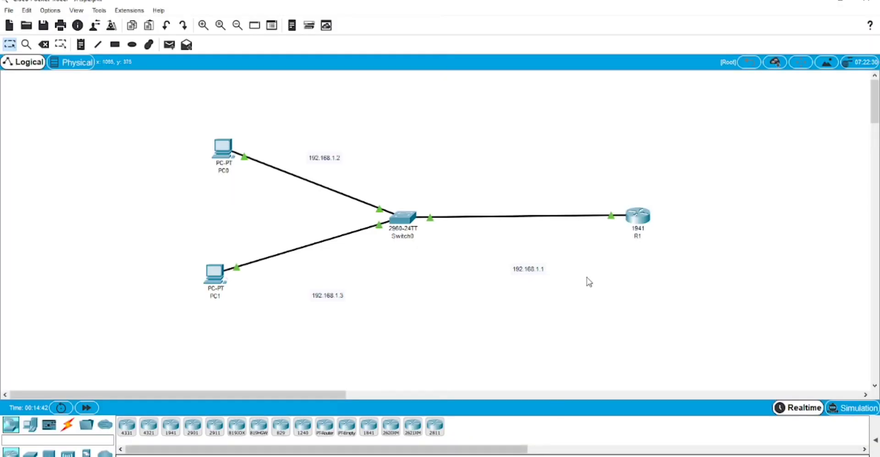
Open R1's CLI and enter global configuration mode with conf t
{"action": "left_click", "coordinate": [639, 219]}
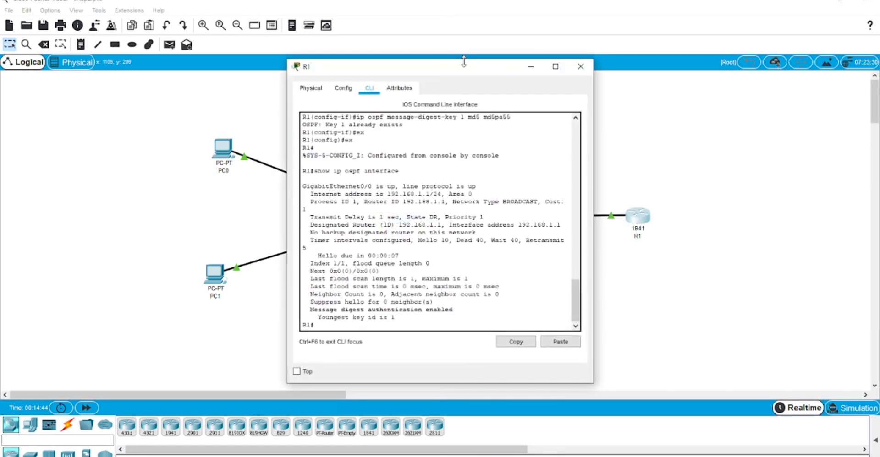
{"action": "left_click_drag", "start_coordinate": [464, 74], "coordinate": [703, 104]}
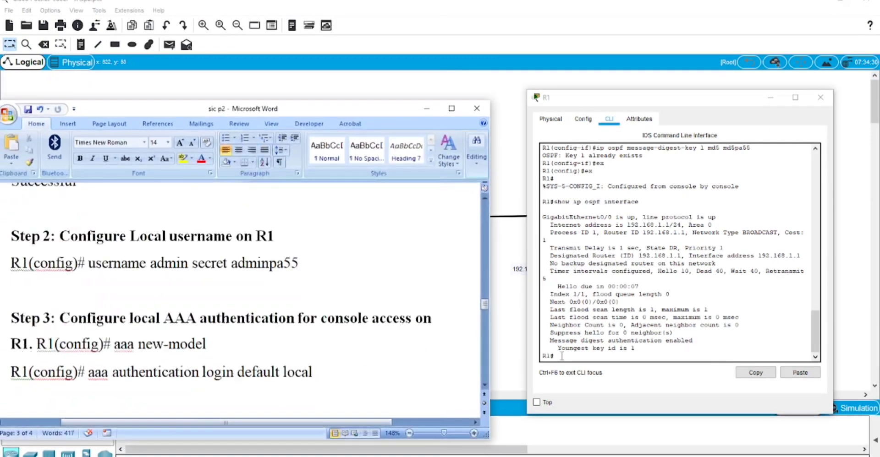
{"action": "left_click", "coordinate": [561, 355]}
{"action": "type", "text": "c"}
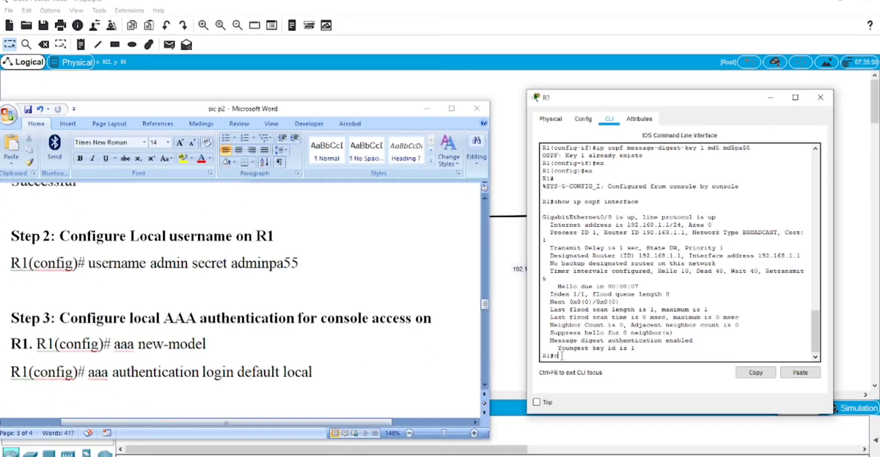
{"action": "type", "text": "onf t"}
{"action": "key", "text": "Return"}
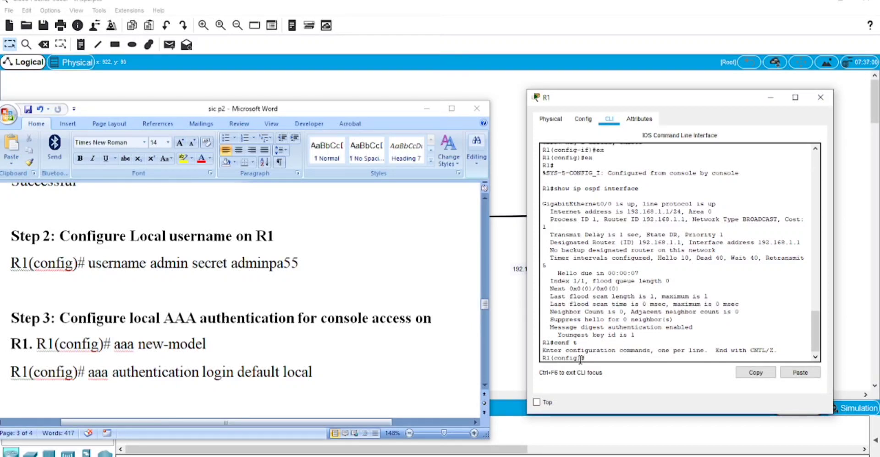
Paste the username admin secret command from the lab notes into R1 and apply it
{"action": "left_click", "coordinate": [100, 265]}
{"action": "left_click_drag", "start_coordinate": [89, 264], "coordinate": [299, 265]}
{"action": "key", "text": "ctrl+c"}
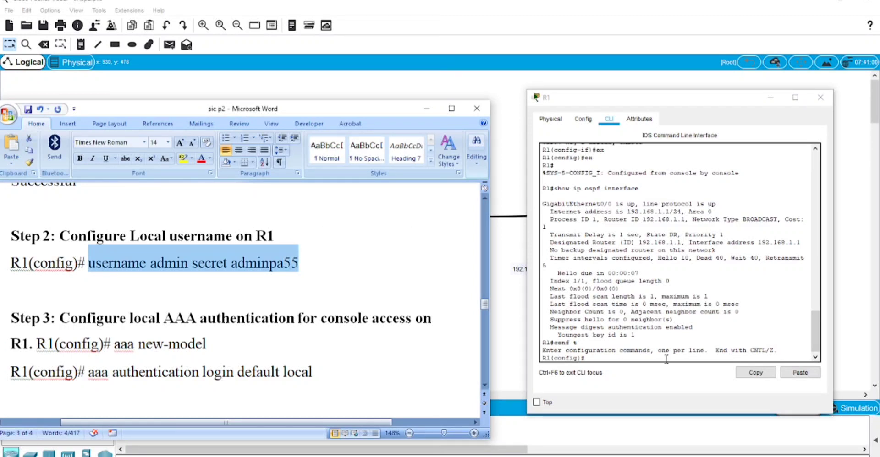
{"action": "left_click", "coordinate": [603, 357]}
{"action": "left_click", "coordinate": [799, 372]}
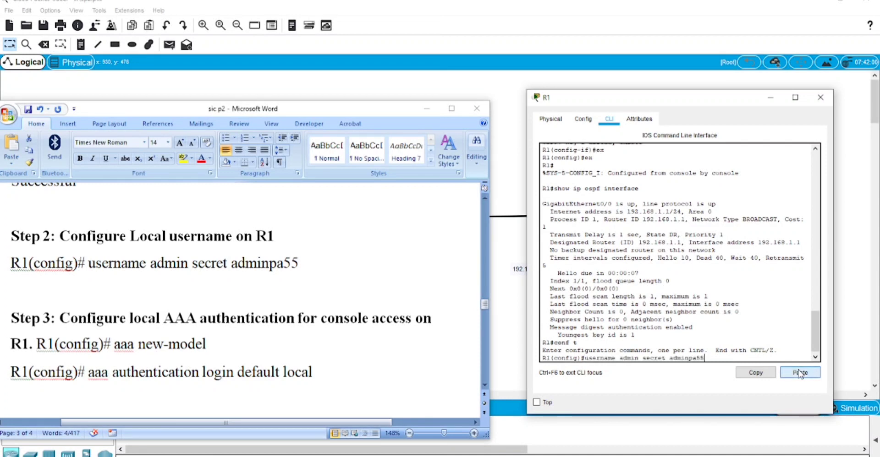
{"action": "key", "text": "Return"}
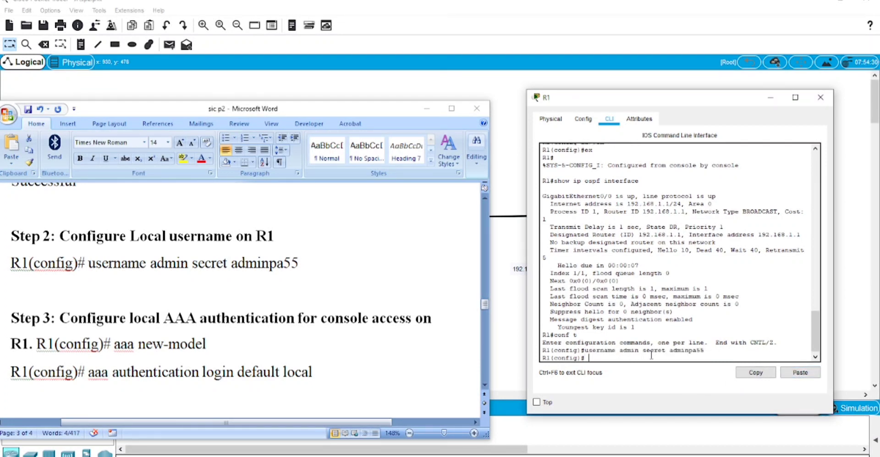
{"action": "scroll", "coordinate": [205, 372], "scroll_direction": "down", "scroll_amount": 3}
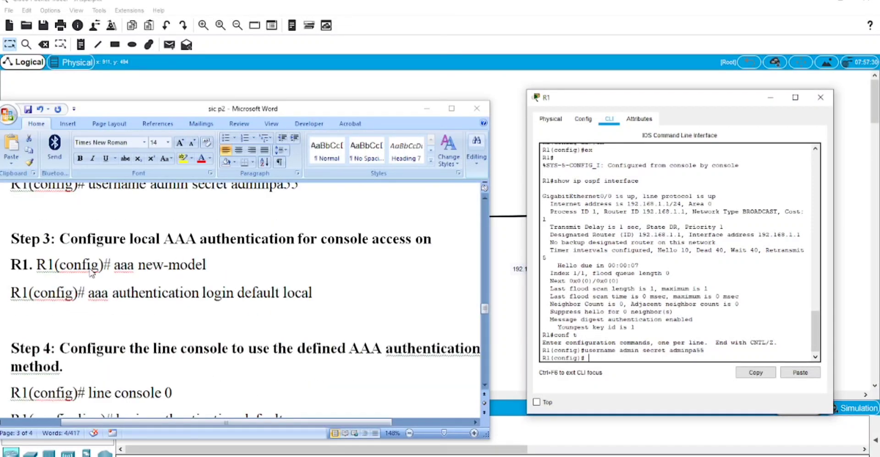
{"action": "left_click", "coordinate": [132, 268]}
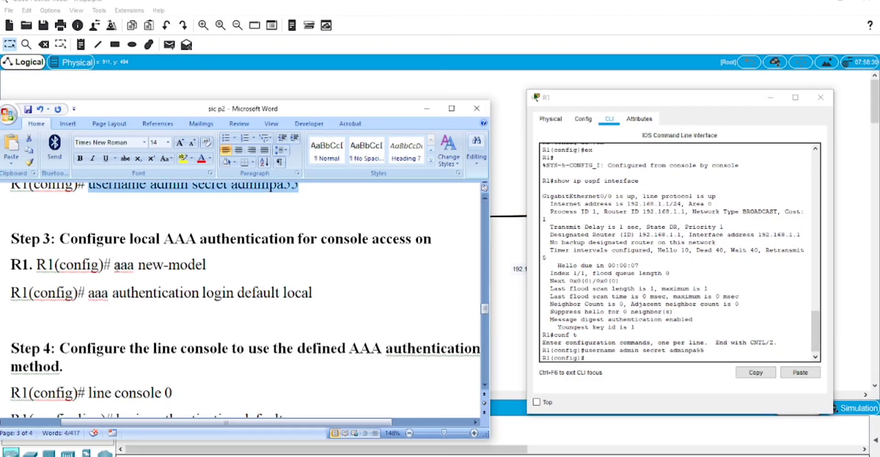
Enable AAA on R1 with the aaa new-model command
{"action": "left_click_drag", "start_coordinate": [114, 266], "coordinate": [209, 266]}
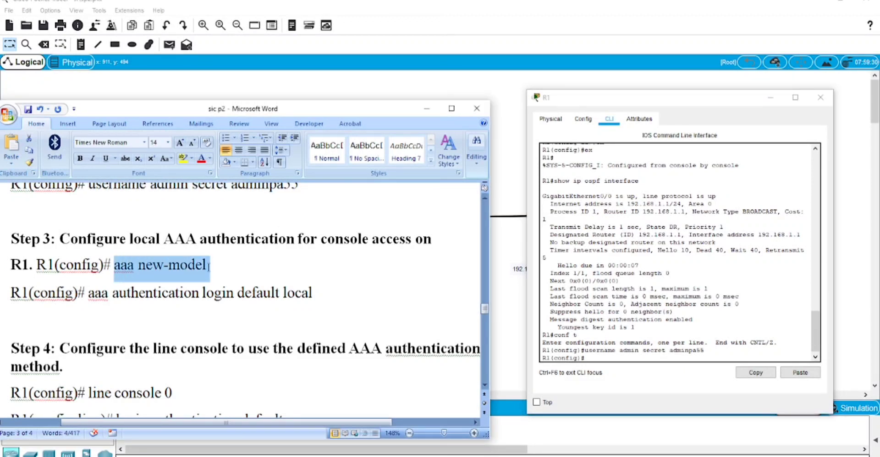
{"action": "key", "text": "ctrl+c"}
{"action": "left_click", "coordinate": [667, 390]}
{"action": "key", "text": "ctrl+v"}
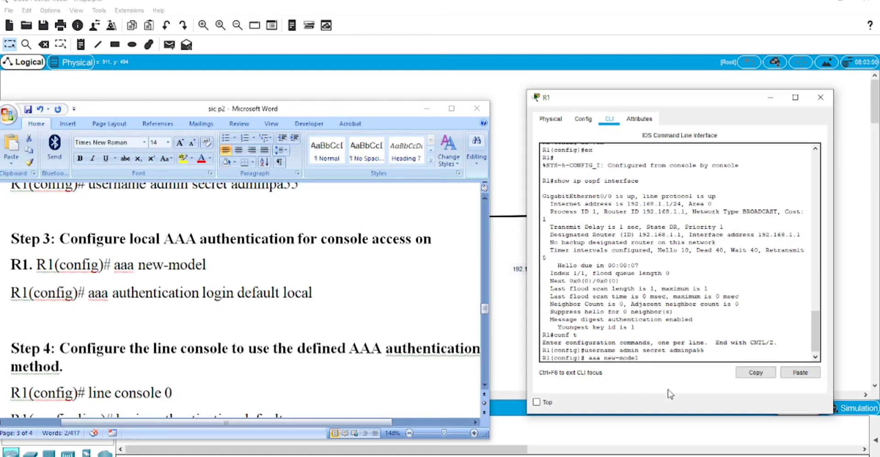
{"action": "key", "text": "Return"}
{"action": "key", "text": "Up"}
{"action": "key", "text": "Return"}
Set aaa authentication login default local so local accounts handle logins
{"action": "left_click", "coordinate": [94, 293]}
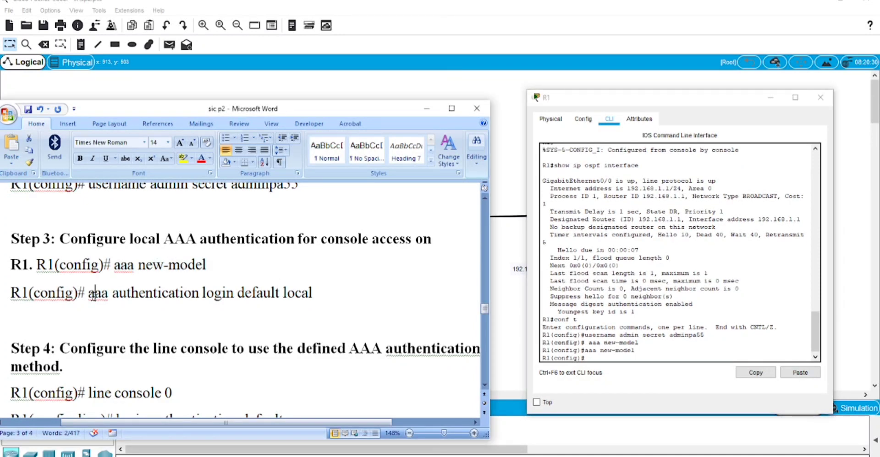
{"action": "left_click_drag", "start_coordinate": [88, 293], "coordinate": [311, 293]}
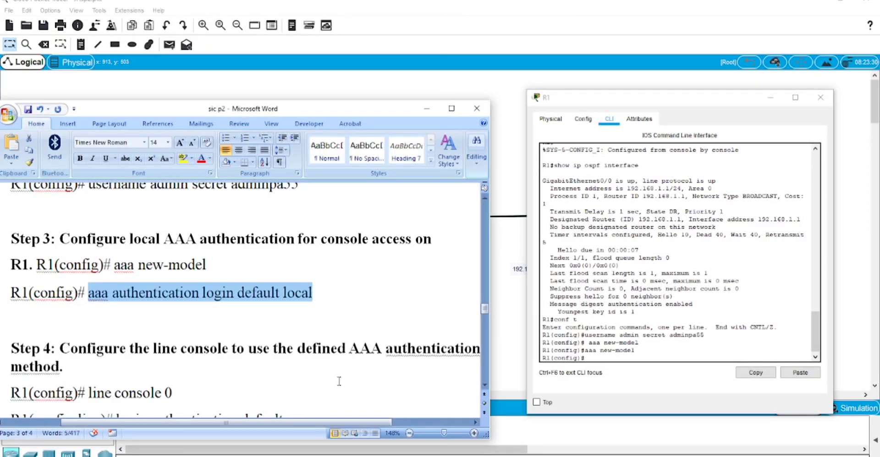
{"action": "left_click", "coordinate": [588, 359]}
{"action": "left_click", "coordinate": [800, 373]}
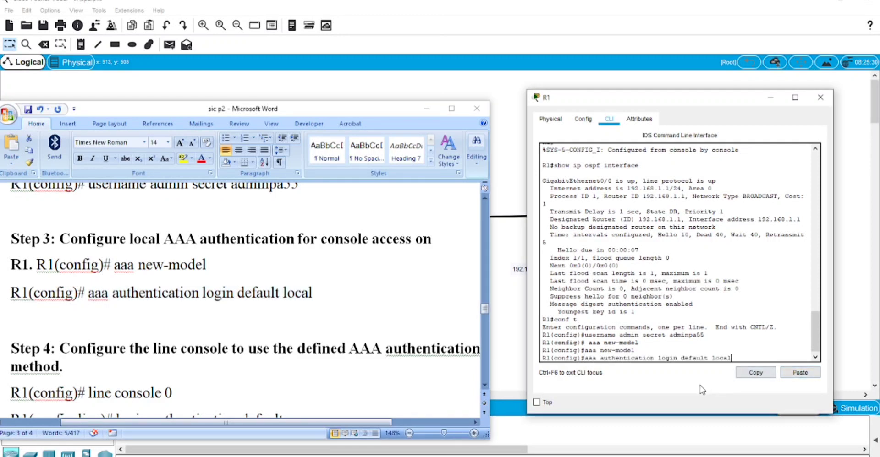
{"action": "key", "text": "Return"}
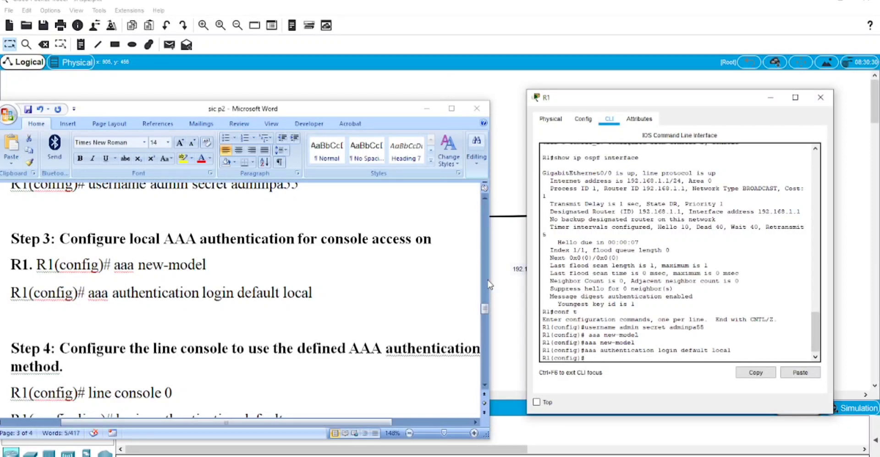
{"action": "scroll", "coordinate": [366, 316], "scroll_direction": "down", "scroll_amount": 5}
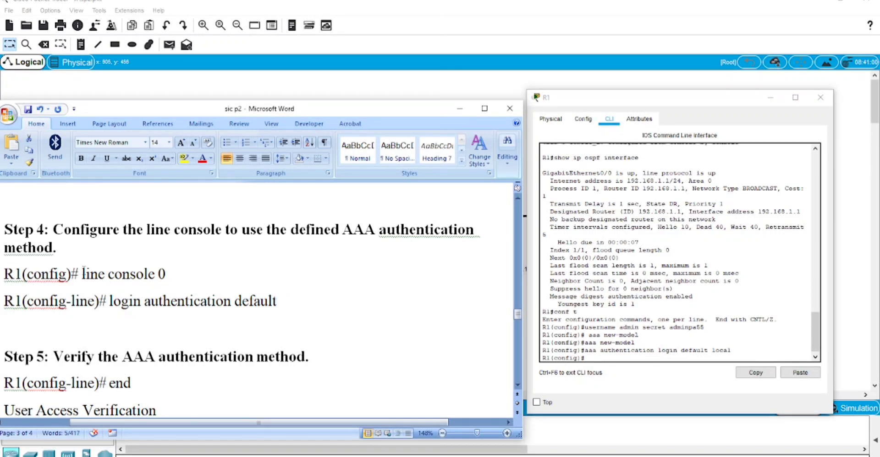
Apply login authentication default to R1's line console 0
{"action": "left_click_drag", "start_coordinate": [82, 274], "coordinate": [164, 280]}
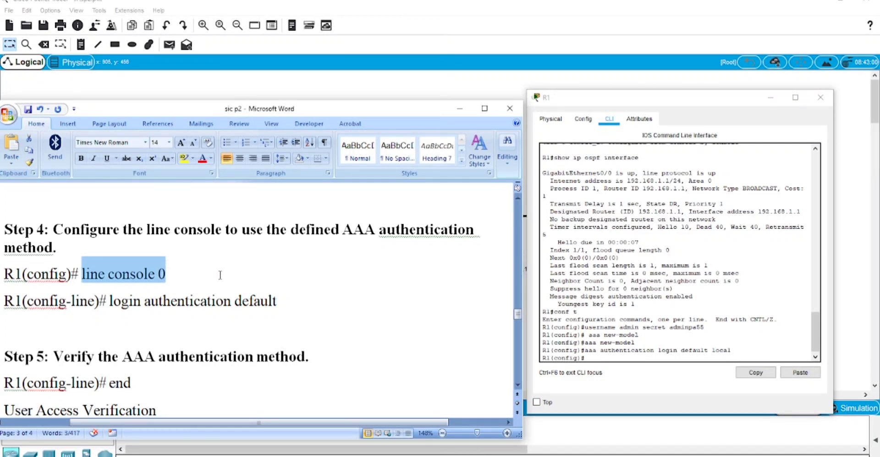
{"action": "left_click", "coordinate": [599, 356]}
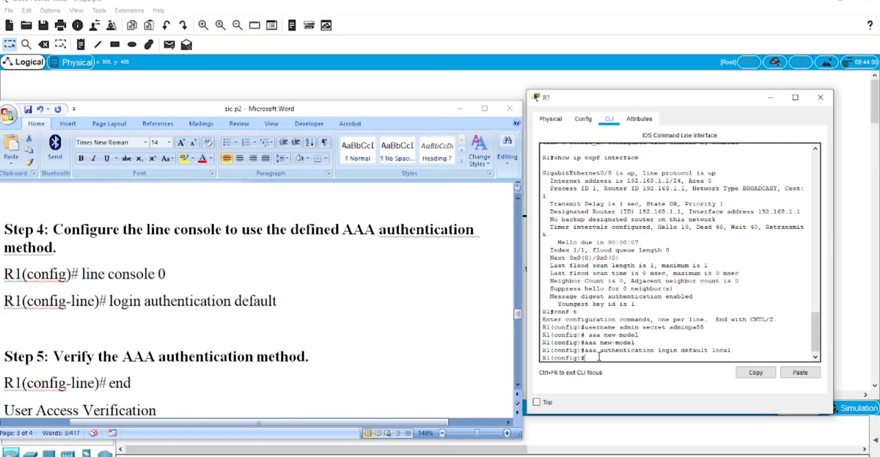
{"action": "left_click", "coordinate": [795, 374]}
{"action": "key", "text": "Return"}
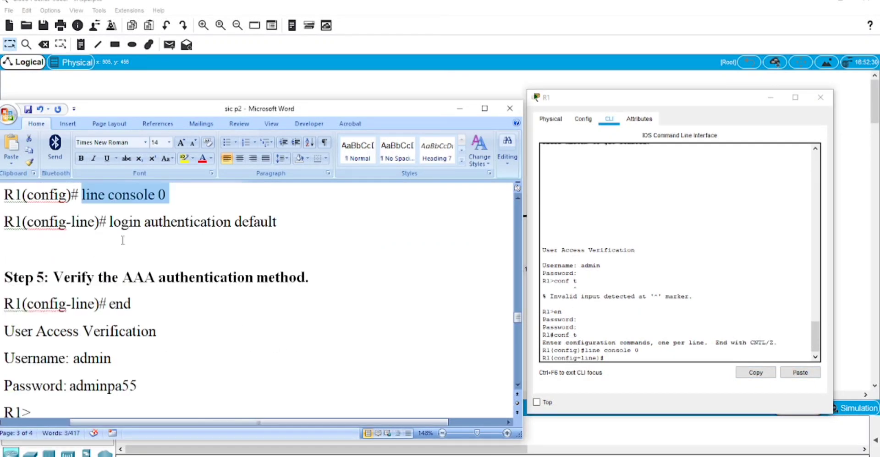
{"action": "left_click_drag", "start_coordinate": [110, 222], "coordinate": [277, 224]}
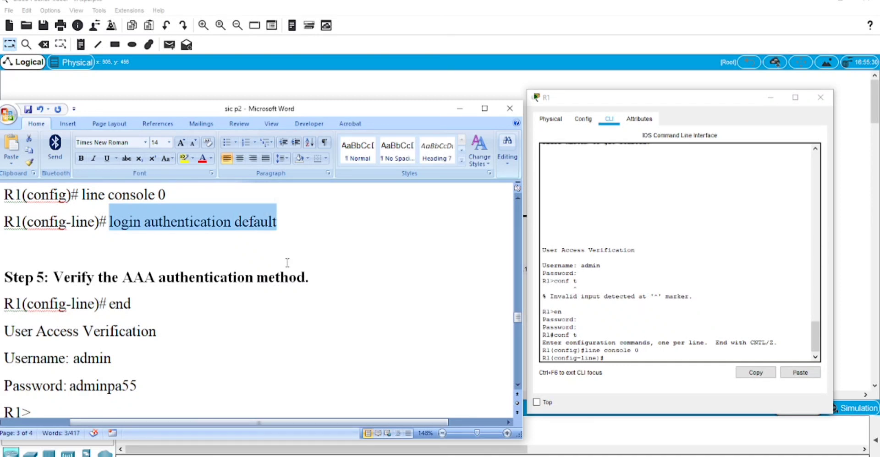
{"action": "left_click", "coordinate": [614, 356]}
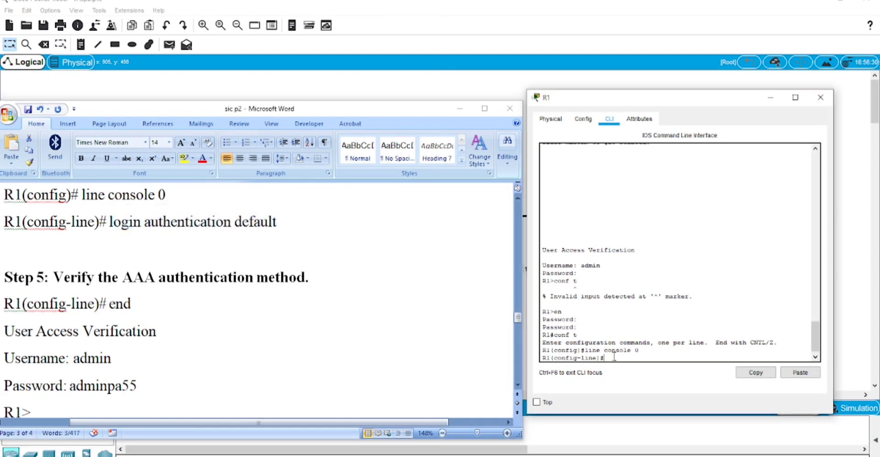
{"action": "left_click", "coordinate": [799, 373]}
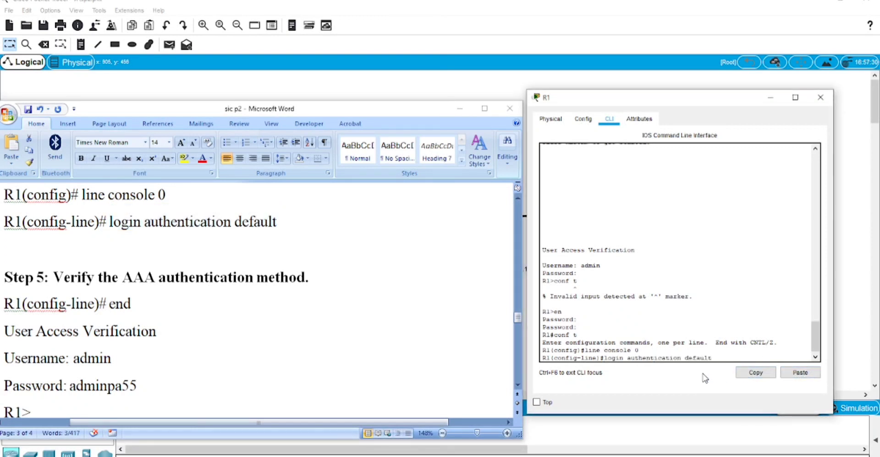
{"action": "key", "text": "Return"}
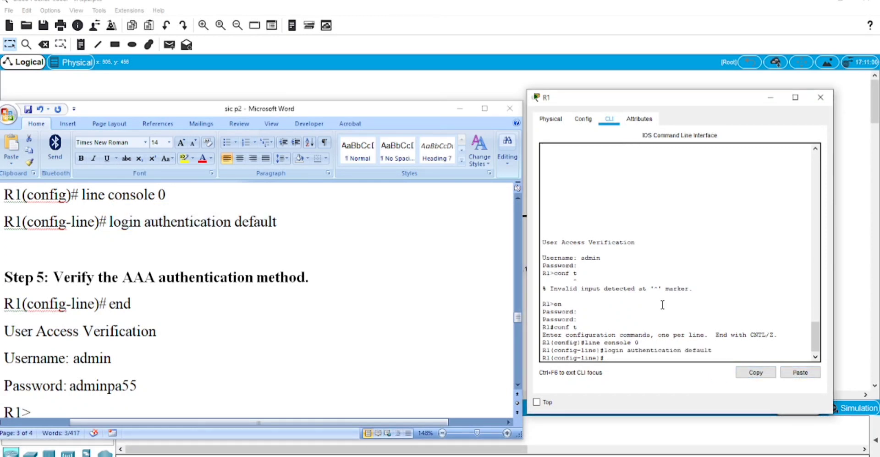
End configuration, exit R1's console, and log back in as admin with its password
{"action": "type", "text": "end"}
{"action": "key", "text": "Return"}
{"action": "key", "text": "Return"}
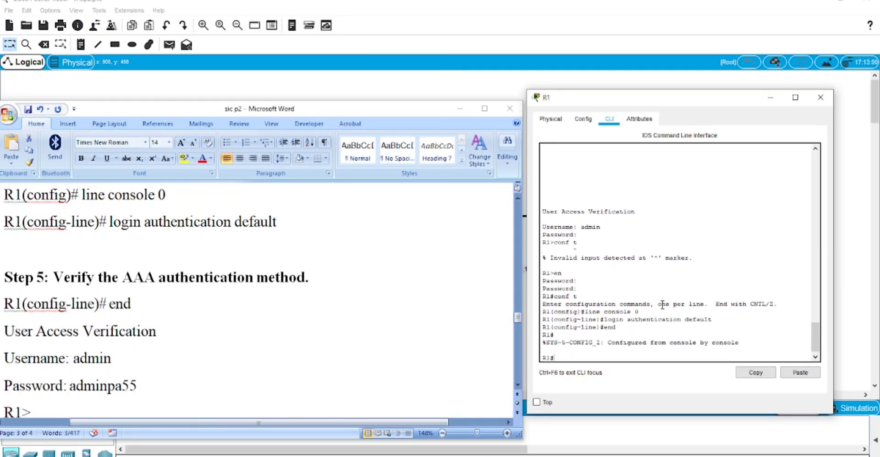
{"action": "key", "text": "Return"}
{"action": "type", "text": "e"}
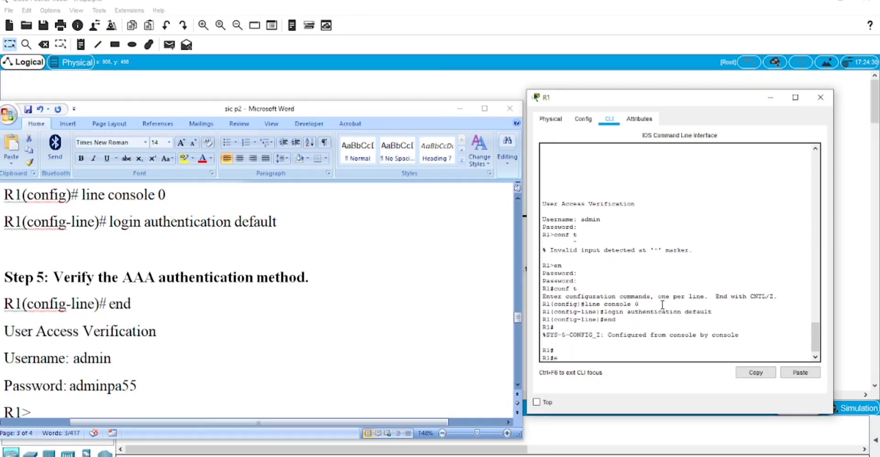
{"action": "type", "text": "xit"}
{"action": "key", "text": "Return"}
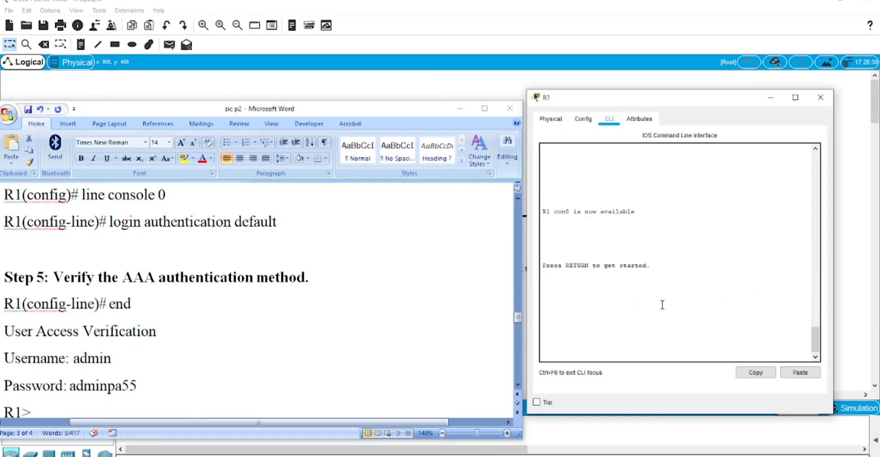
{"action": "key", "text": "Return"}
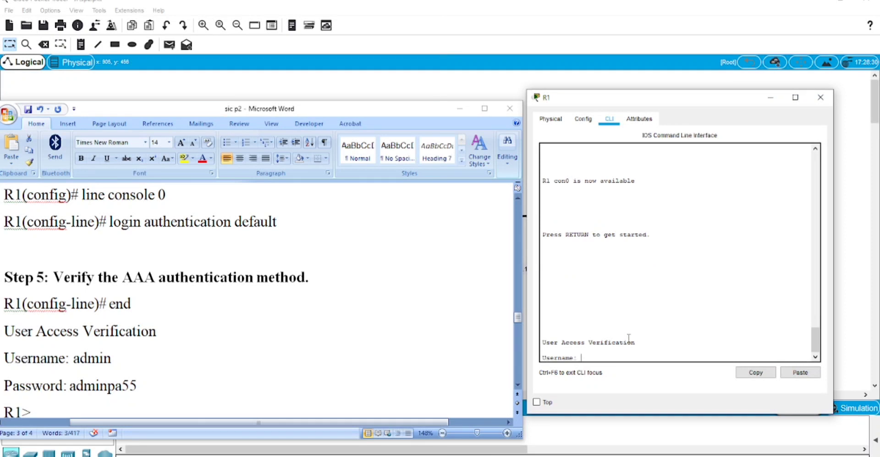
{"action": "type", "text": "admin"}
{"action": "key", "text": "Return"}
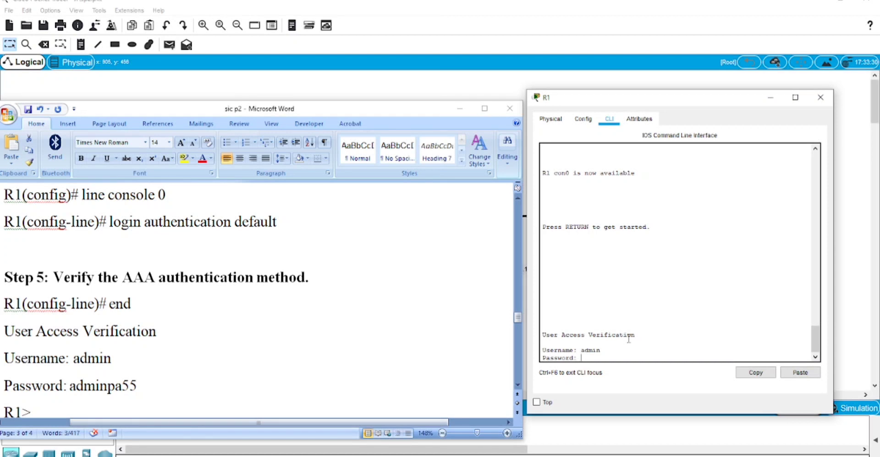
{"action": "key", "text": "Return"}
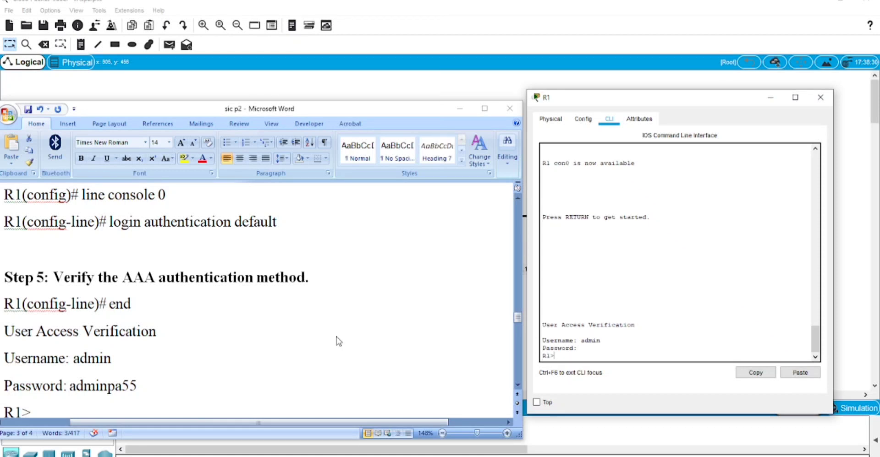
{"action": "scroll", "coordinate": [336, 339], "scroll_direction": "down", "scroll_amount": 3}
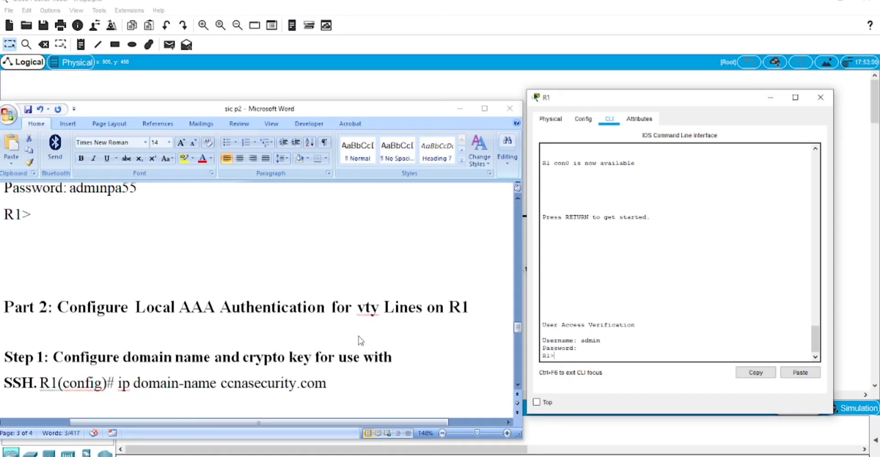
Enter privileged mode with en and the enable password, then run conf t
{"action": "type", "text": "en"}
{"action": "key", "text": "Return"}
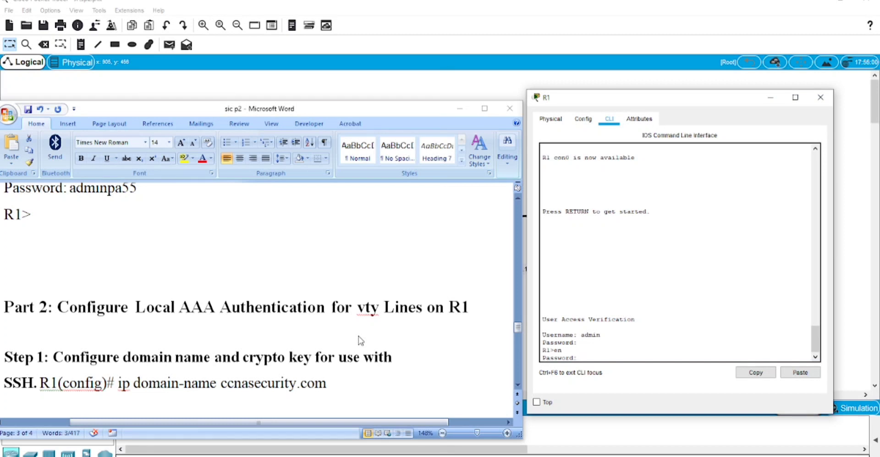
{"action": "key", "text": "Return"}
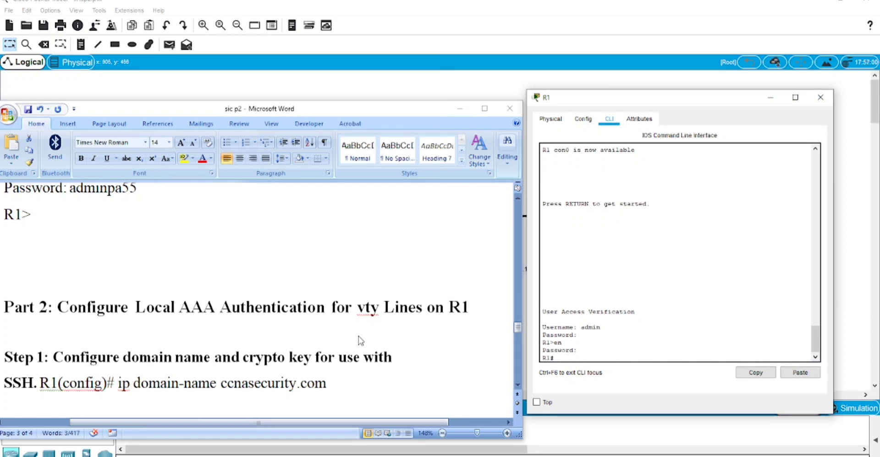
{"action": "type", "text": "conf t"}
{"action": "key", "text": "Return"}
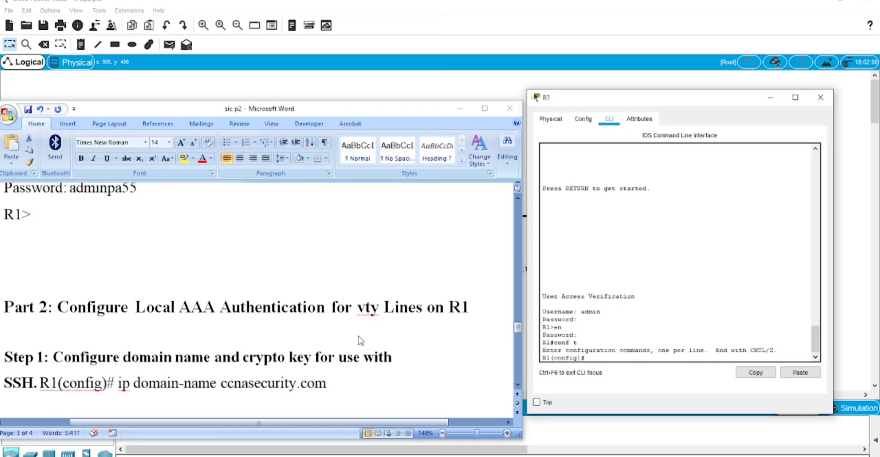
{"action": "scroll", "coordinate": [144, 362], "scroll_direction": "down", "scroll_amount": 2}
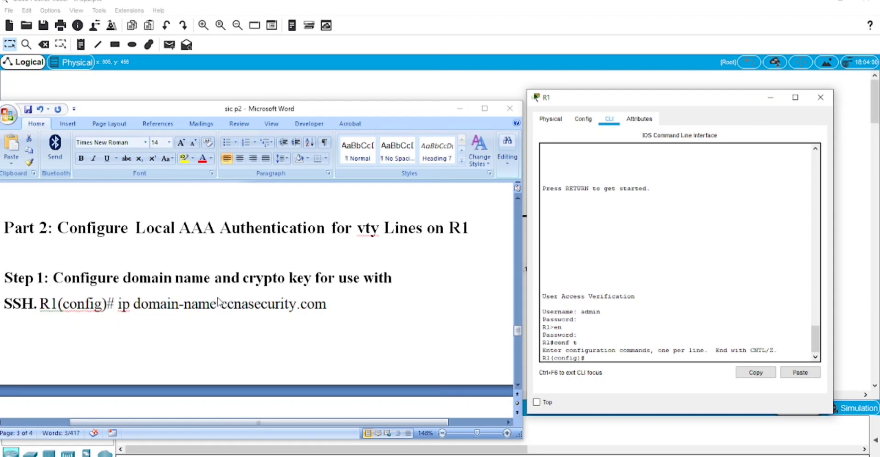
Set R1's domain name with 'ip domain-name ccnasecurity.com'
{"action": "left_click", "coordinate": [200, 312]}
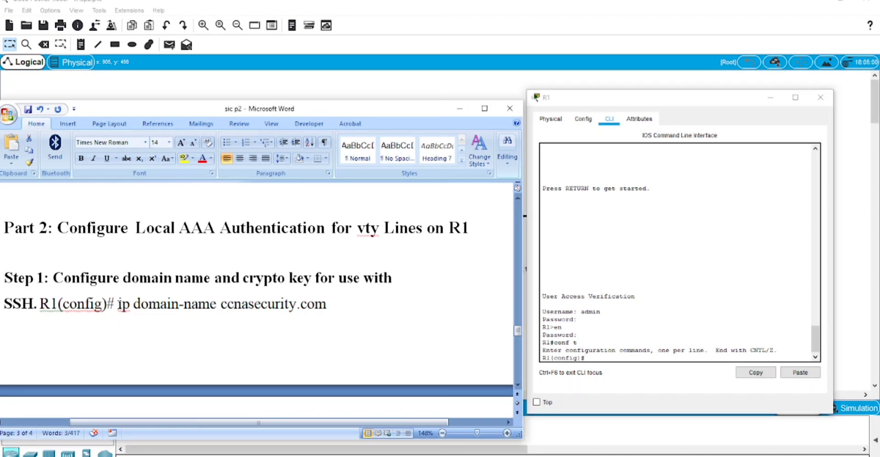
{"action": "left_click_drag", "start_coordinate": [118, 305], "coordinate": [268, 350]}
{"action": "key", "text": "ctrl+c"}
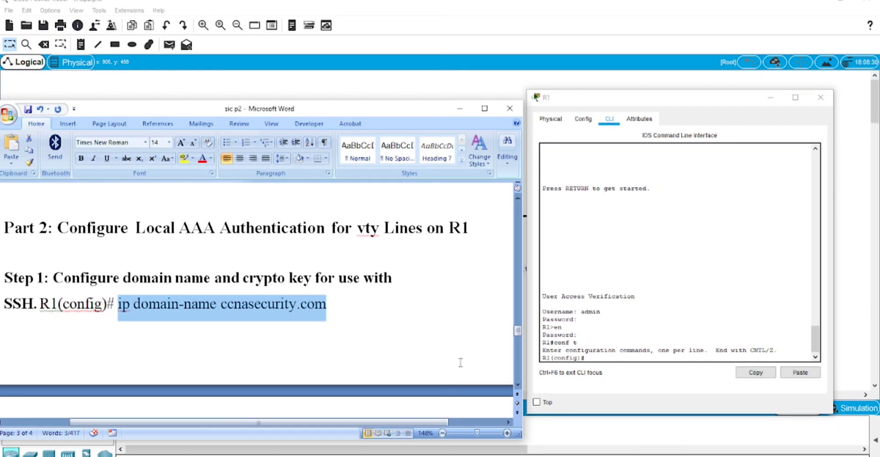
{"action": "left_click", "coordinate": [626, 358]}
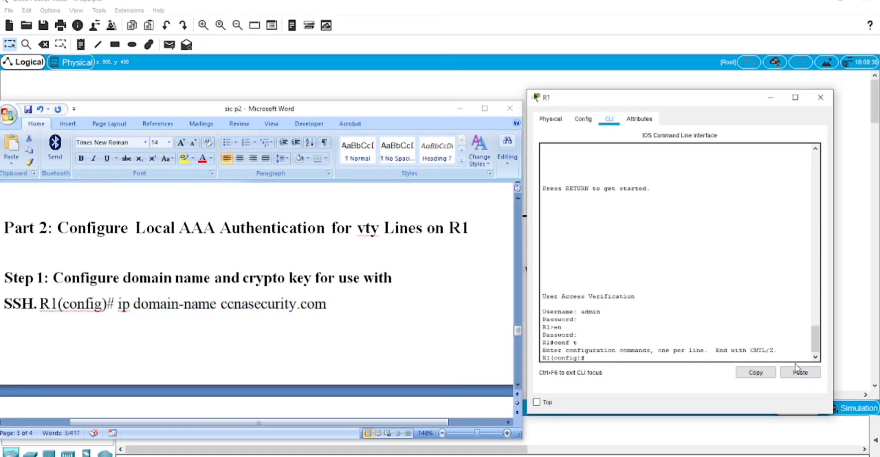
{"action": "left_click", "coordinate": [800, 372]}
{"action": "key", "text": "Return"}
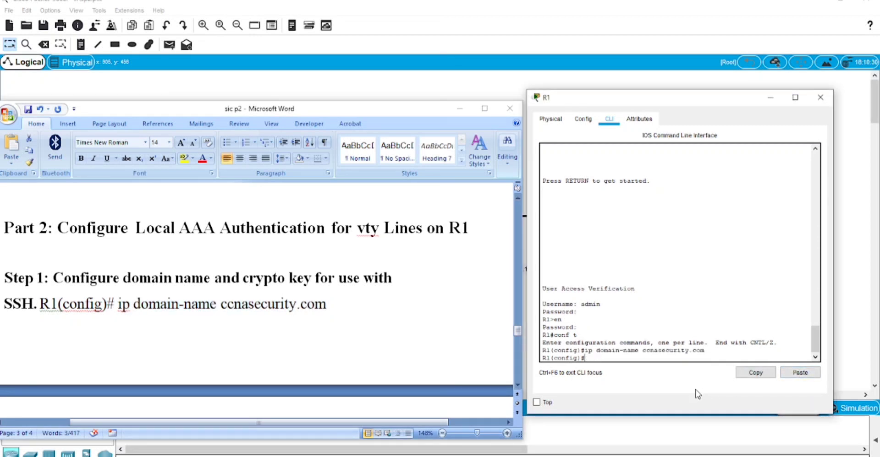
{"action": "scroll", "coordinate": [279, 355], "scroll_direction": "down", "scroll_amount": 4}
{"action": "scroll", "coordinate": [279, 356], "scroll_direction": "down", "scroll_amount": 1}
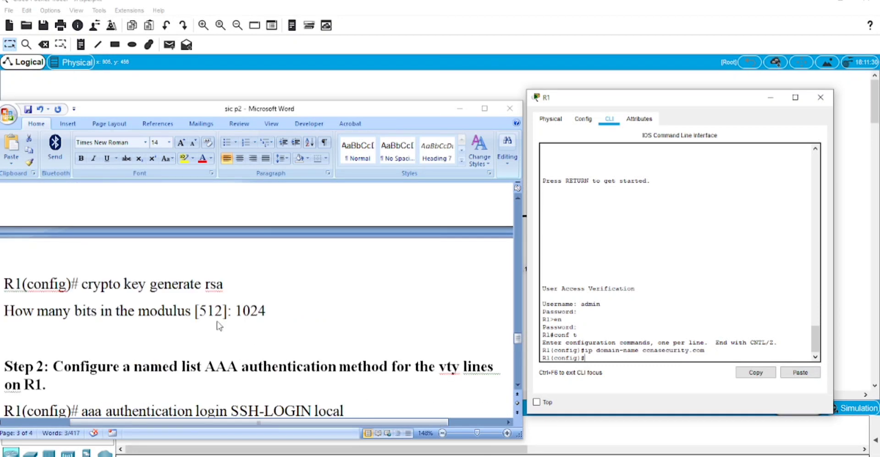
{"action": "scroll", "coordinate": [116, 267], "scroll_direction": "down", "scroll_amount": 1}
Generate RSA keys on R1 with a 1024-bit modulus
{"action": "left_click", "coordinate": [102, 250]}
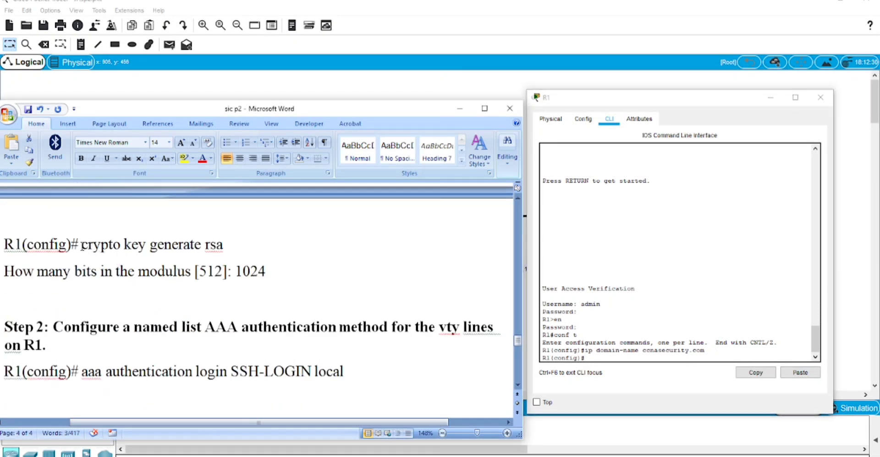
{"action": "left_click_drag", "start_coordinate": [82, 246], "coordinate": [227, 250]}
{"action": "key", "text": "ctrl+c"}
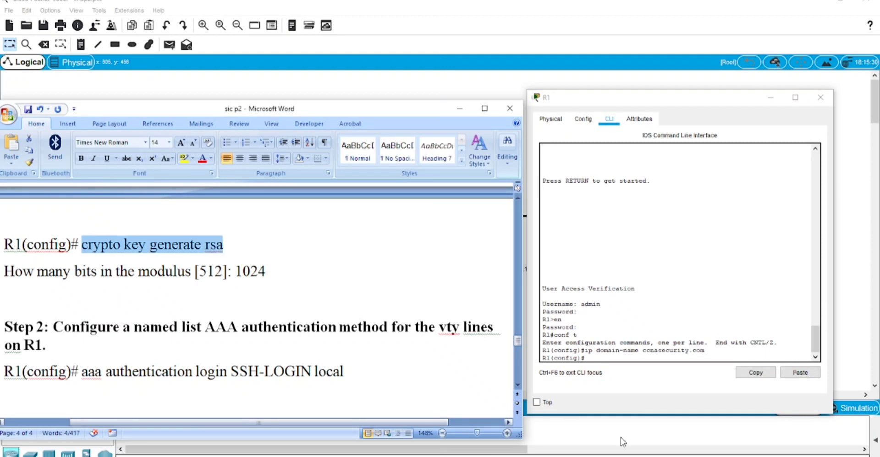
{"action": "left_click", "coordinate": [605, 360]}
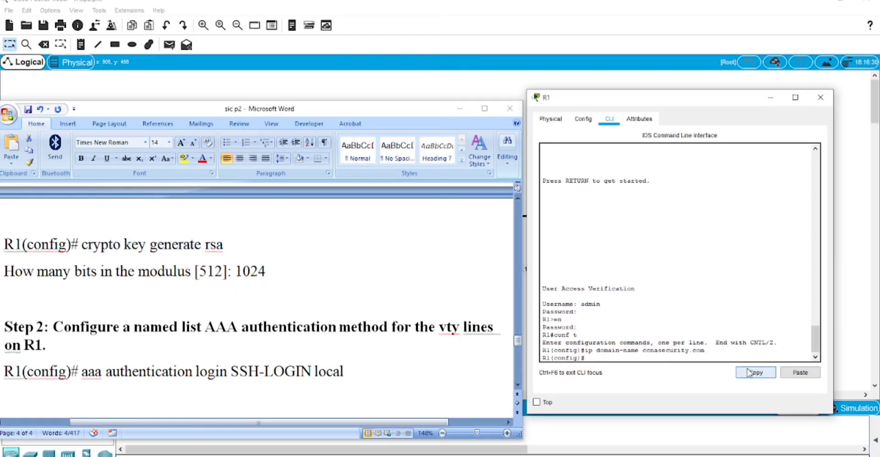
{"action": "left_click", "coordinate": [787, 372]}
{"action": "key", "text": "Return"}
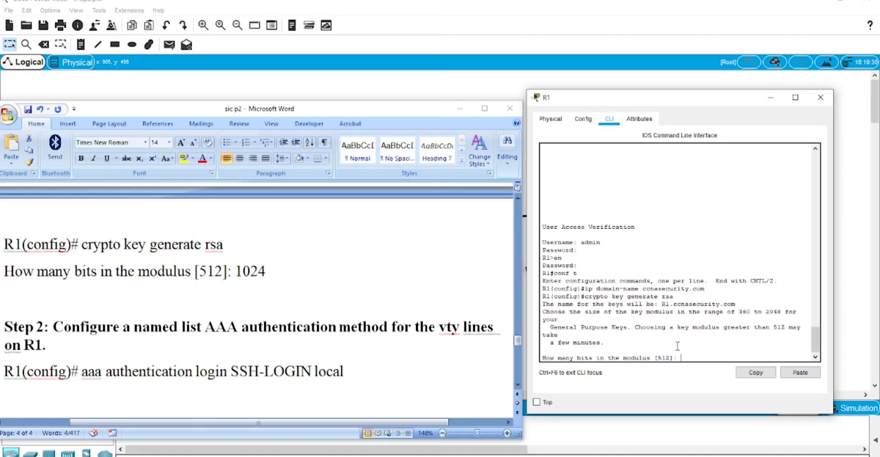
{"action": "type", "text": "1024"}
{"action": "key", "text": "Return"}
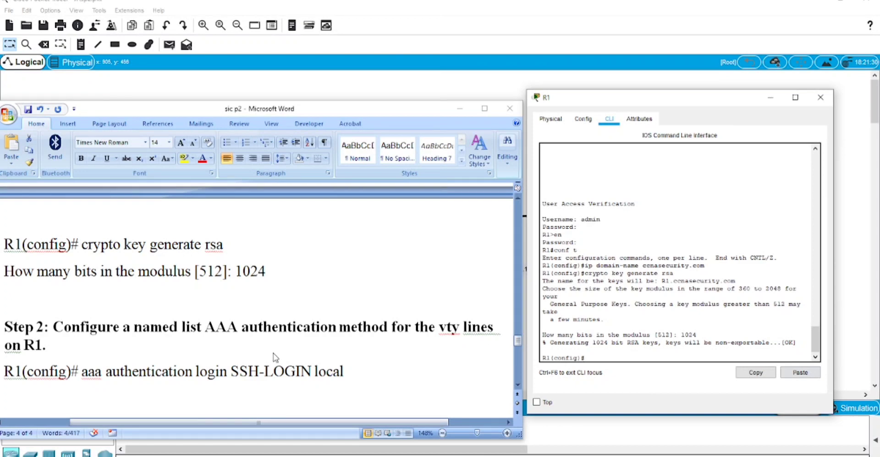
{"action": "scroll", "coordinate": [261, 349], "scroll_direction": "down", "scroll_amount": 3}
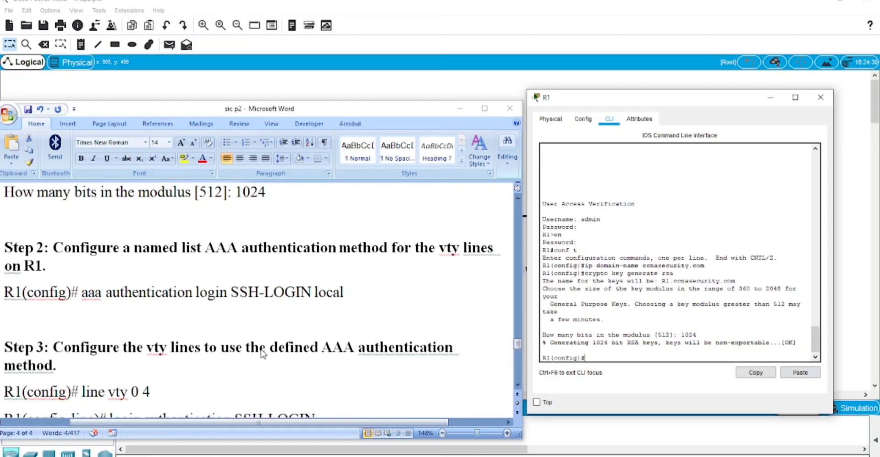
Enter 'aaa authentication login SSH-LOGIN local' on R1 so SSH 1.99 is enabled
{"action": "scroll", "coordinate": [263, 354], "scroll_direction": "down", "scroll_amount": 2}
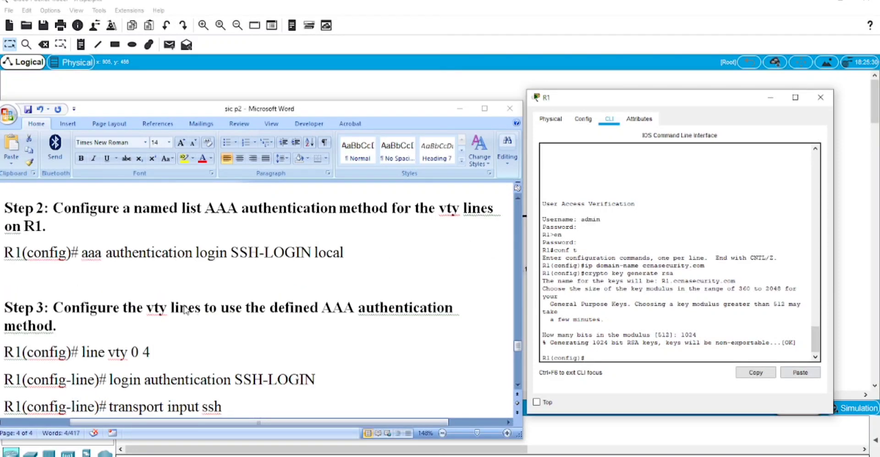
{"action": "left_click", "coordinate": [93, 254]}
{"action": "left_click_drag", "start_coordinate": [82, 255], "coordinate": [344, 257]}
{"action": "key", "text": "ctrl+c"}
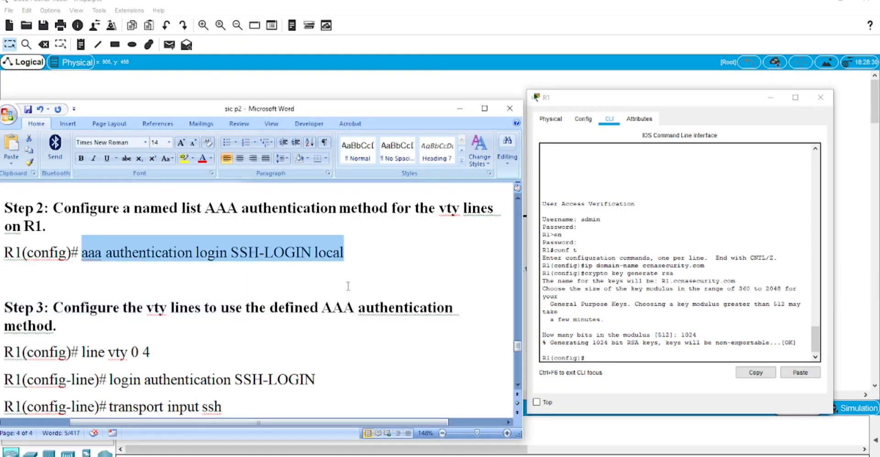
{"action": "left_click", "coordinate": [608, 361]}
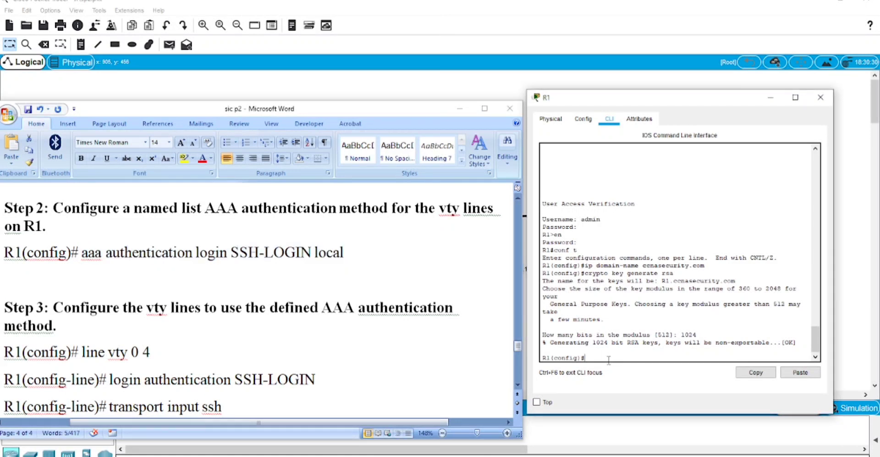
{"action": "left_click", "coordinate": [795, 373]}
{"action": "key", "text": "Return"}
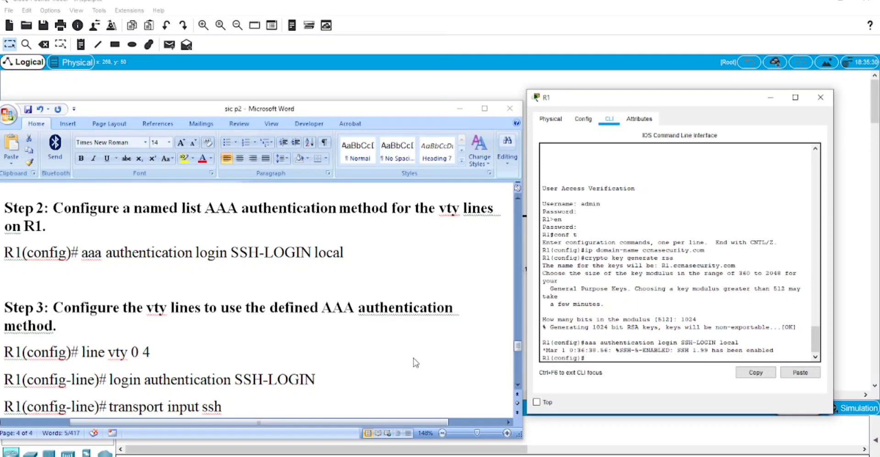
{"action": "scroll", "coordinate": [414, 359], "scroll_direction": "down", "scroll_amount": 3}
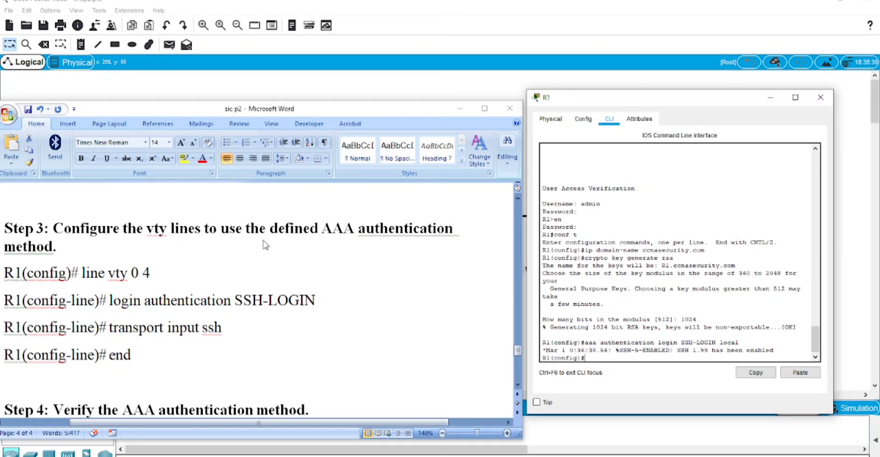
Enter line vty 0 4 on R1 and apply login authentication SSH-LOGIN
{"action": "left_click", "coordinate": [134, 273]}
{"action": "left_click_drag", "start_coordinate": [82, 272], "coordinate": [150, 277]}
{"action": "key", "text": "ctrl+c"}
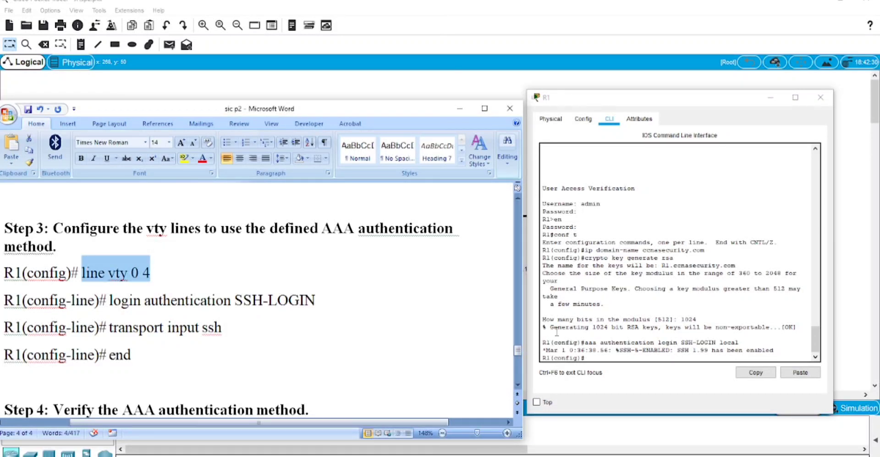
{"action": "left_click", "coordinate": [592, 354]}
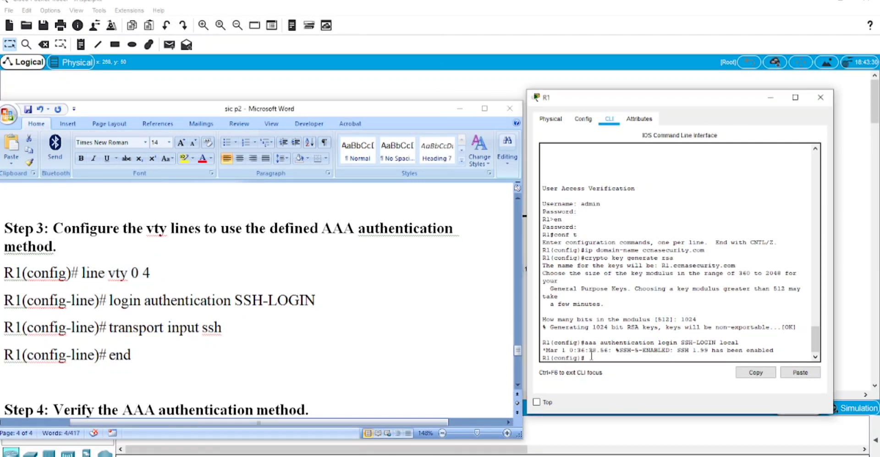
{"action": "left_click", "coordinate": [800, 373]}
{"action": "key", "text": "Return"}
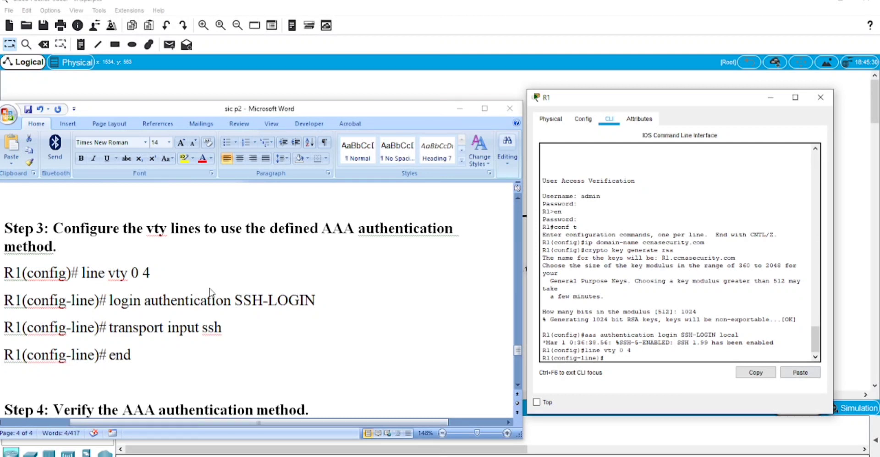
{"action": "key", "text": "alt+Tab"}
{"action": "left_click_drag", "start_coordinate": [111, 300], "coordinate": [315, 301]}
{"action": "key", "text": "ctrl+c"}
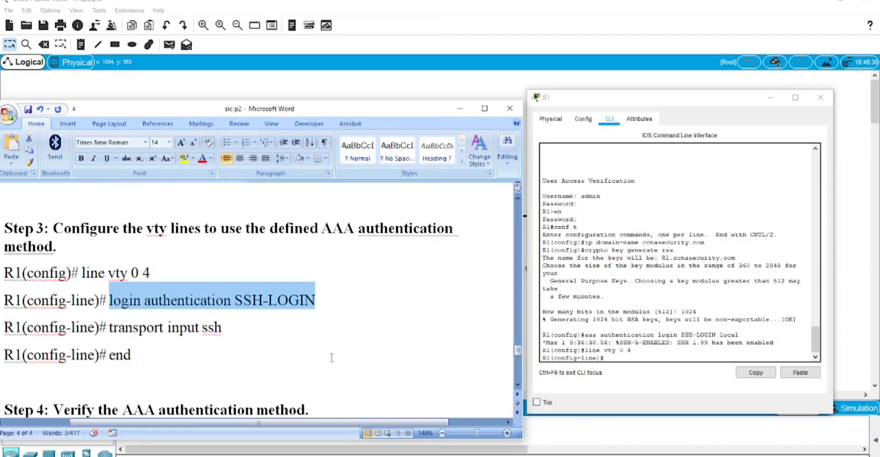
{"action": "left_click", "coordinate": [629, 356]}
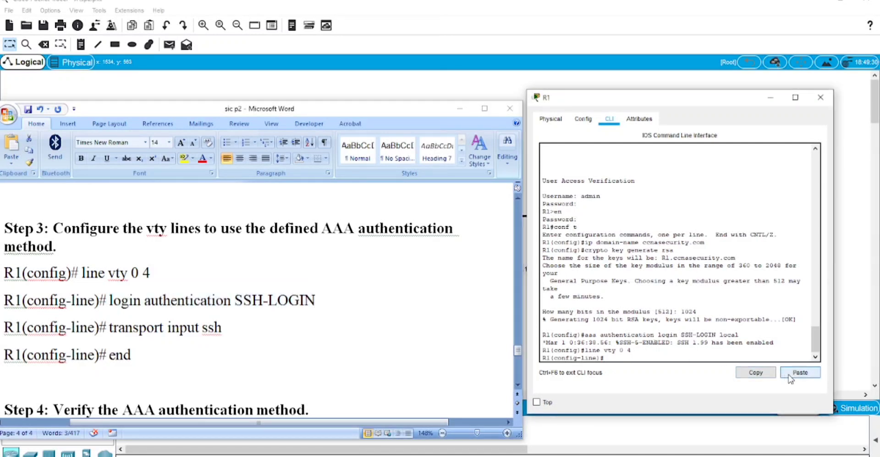
{"action": "left_click", "coordinate": [789, 376]}
{"action": "key", "text": "Return"}
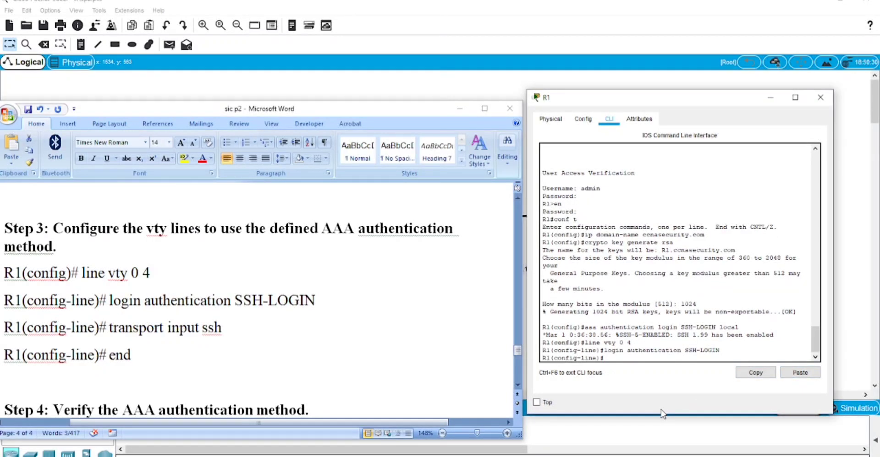
{"action": "scroll", "coordinate": [124, 278], "scroll_direction": "down", "scroll_amount": 2}
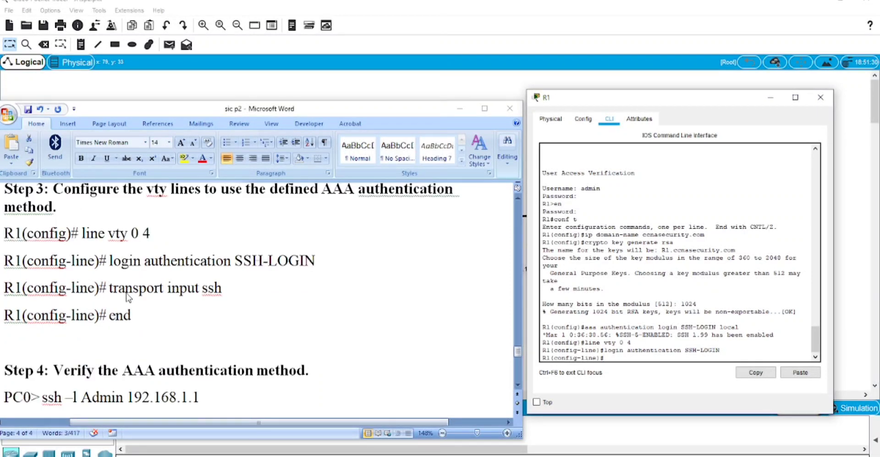
Restrict the vty lines with transport input ssh, then end configuration mode
{"action": "key", "text": "alt+Tab"}
{"action": "left_click_drag", "start_coordinate": [110, 289], "coordinate": [220, 293]}
{"action": "key", "text": "ctrl+c"}
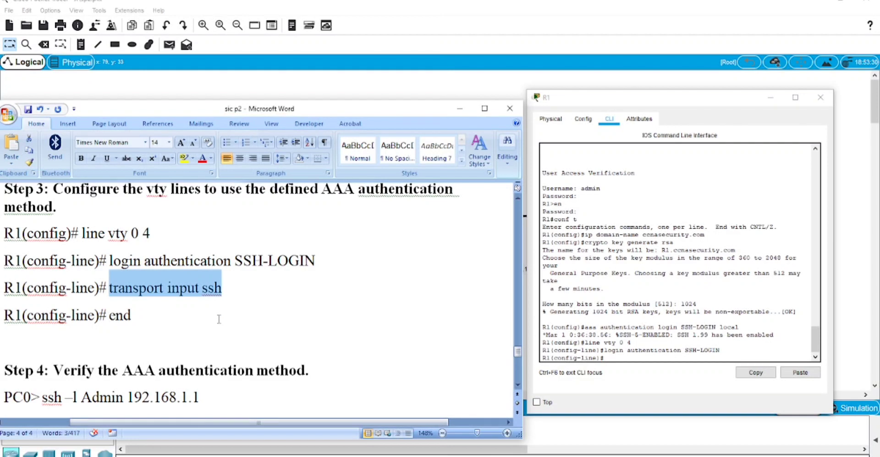
{"action": "left_click", "coordinate": [609, 360]}
{"action": "left_click", "coordinate": [800, 372]}
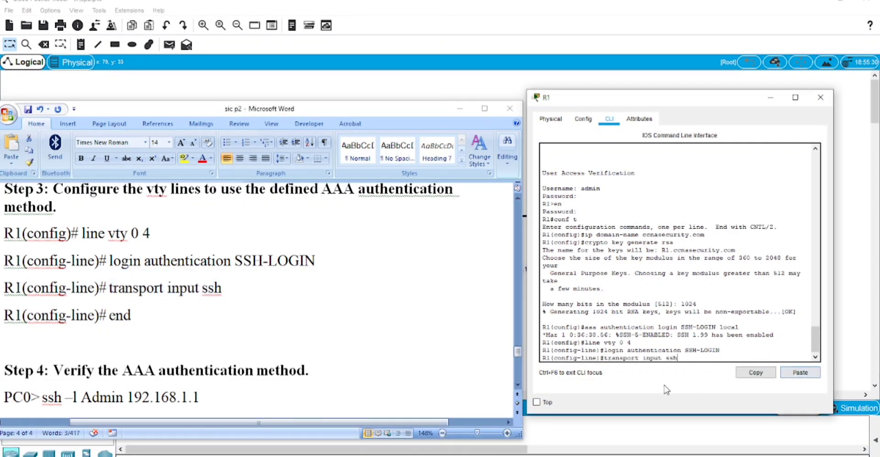
{"action": "key", "text": "Return"}
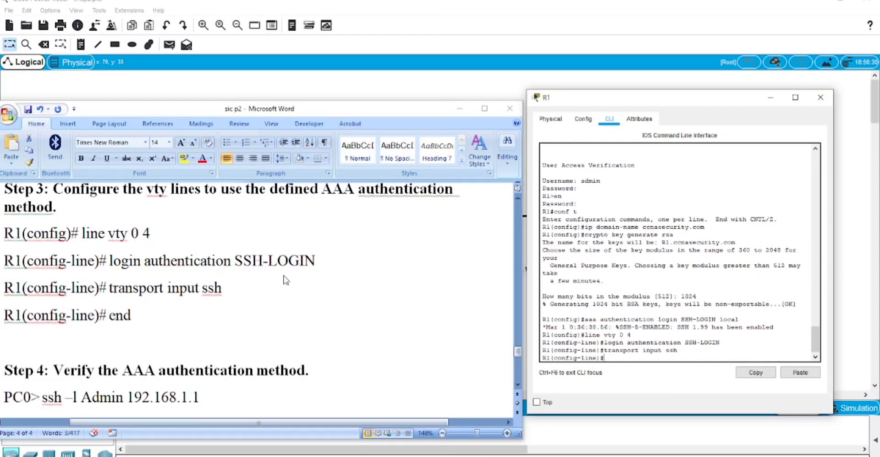
{"action": "type", "text": "end"}
{"action": "key", "text": "Return"}
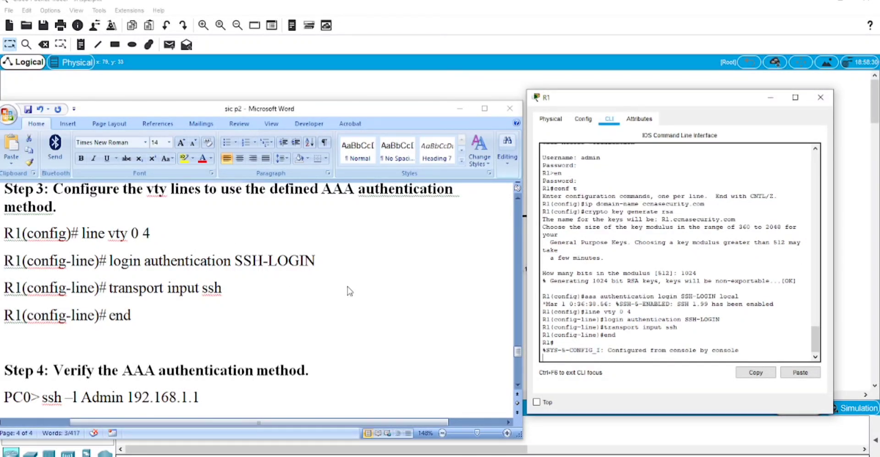
{"action": "key", "text": "Return"}
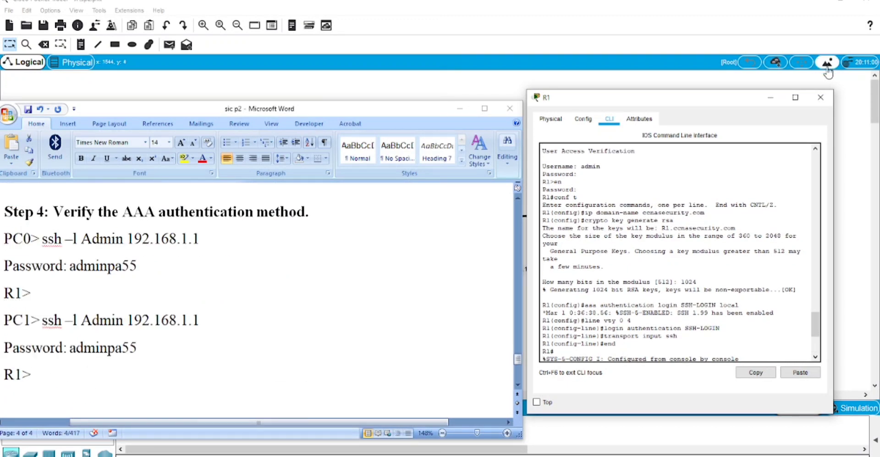
Close R1's window and highlight the Step 4 PC0 ssh command in the instructions
{"action": "left_click", "coordinate": [821, 98]}
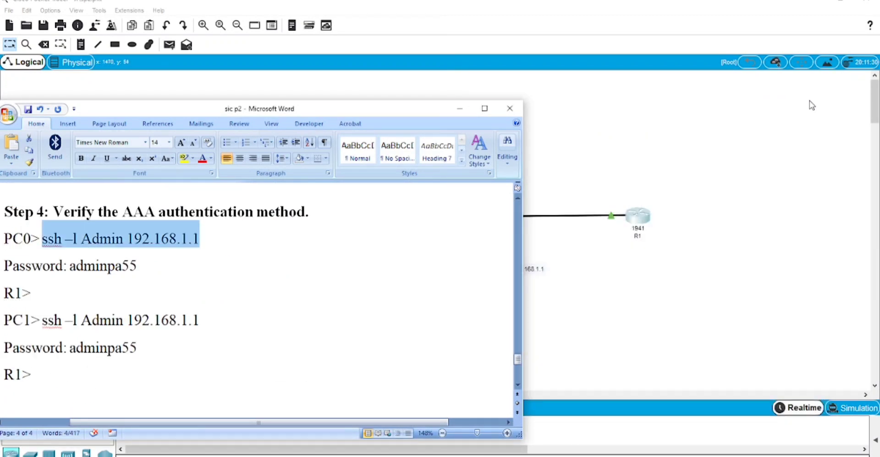
{"action": "left_click", "coordinate": [187, 341]}
{"action": "left_click_drag", "start_coordinate": [52, 211], "coordinate": [306, 214]}
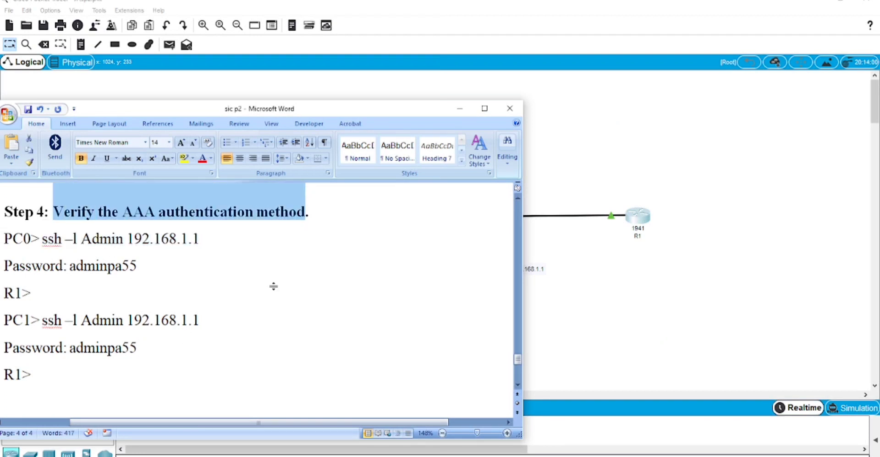
{"action": "scroll", "coordinate": [273, 288], "scroll_direction": "up", "scroll_amount": 3}
{"action": "left_click", "coordinate": [129, 385]}
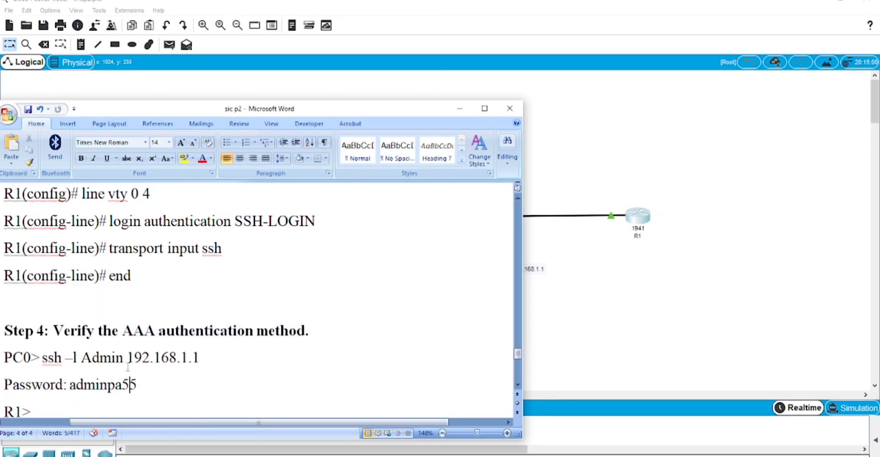
{"action": "left_click_drag", "start_coordinate": [43, 358], "coordinate": [145, 359]}
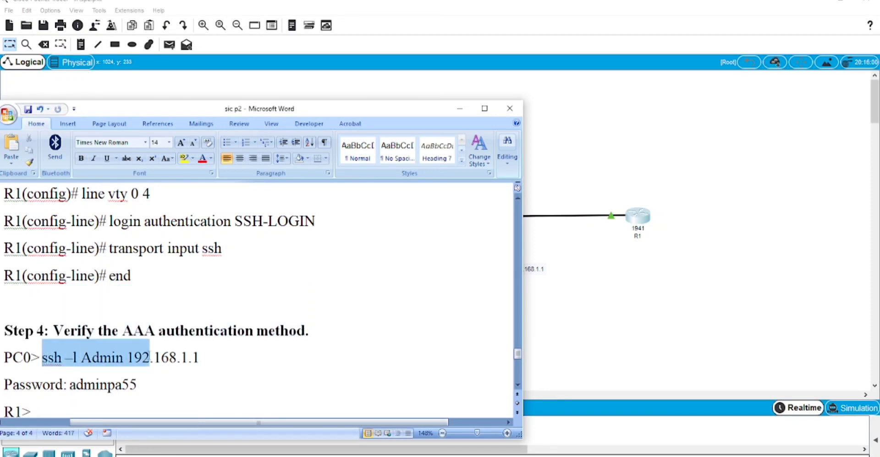
From PC0's command prompt, run 'ssh -l Admin 192.168.1.1' and log in with the password
{"action": "left_click", "coordinate": [584, 340]}
{"action": "left_click", "coordinate": [225, 161]}
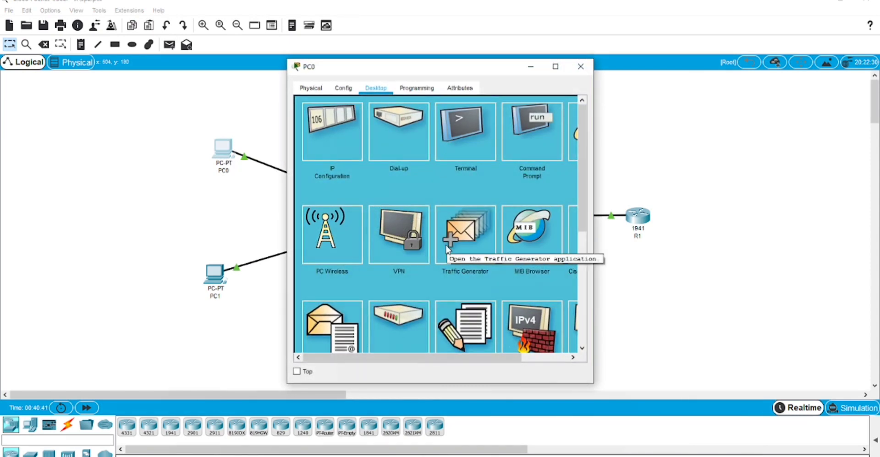
{"action": "left_click", "coordinate": [531, 128]}
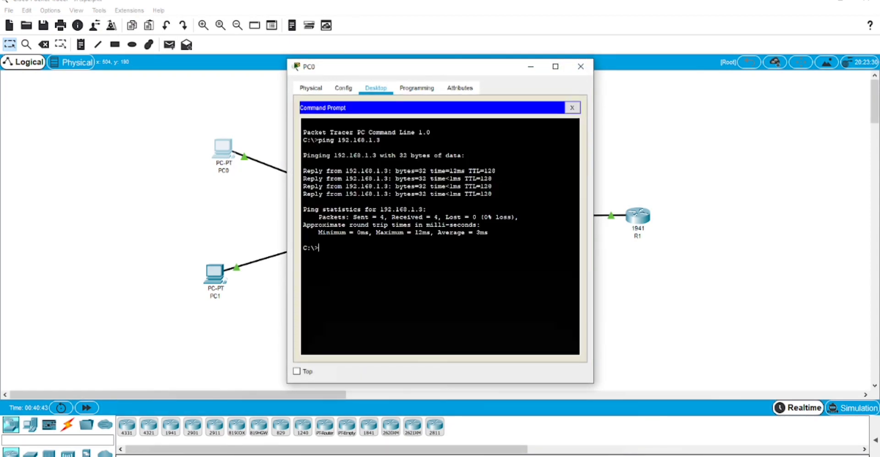
{"action": "type", "text": "ssh -l Admin 192.168.1.1"}
{"action": "key", "text": "Return"}
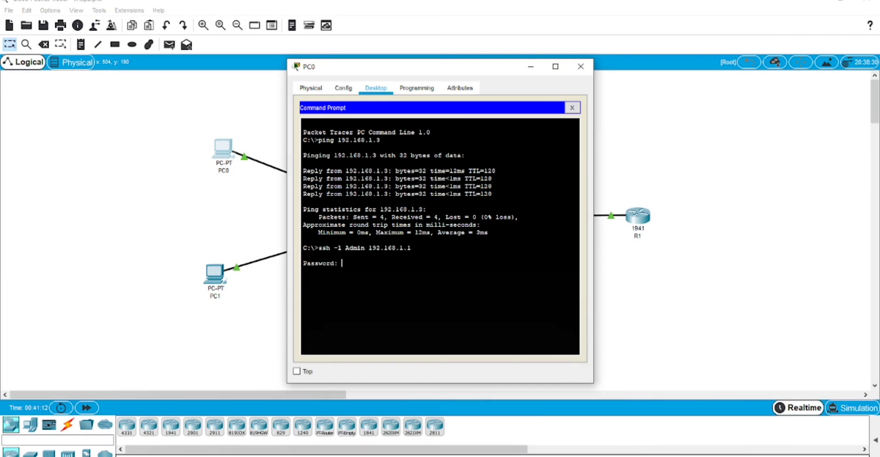
{"action": "key", "text": "Return"}
{"action": "left_click", "coordinate": [581, 67]}
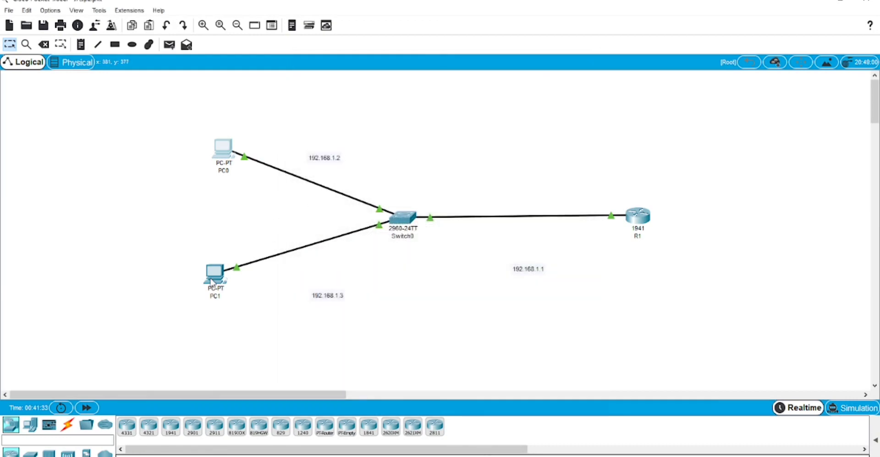
From PC1's command prompt, run 'ssh -l Admin 192.168.1.1' to log in to R1
{"action": "left_click", "coordinate": [215, 272]}
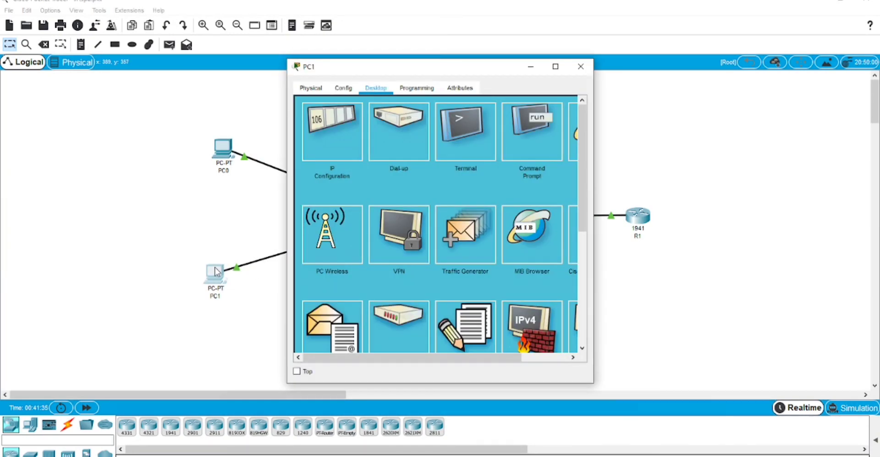
{"action": "left_click", "coordinate": [515, 146]}
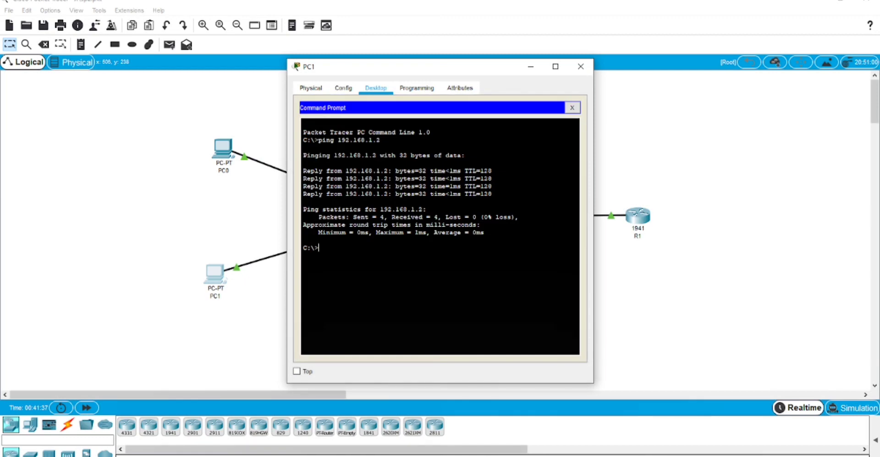
{"action": "type", "text": "ssh -l Admin 192.168.1.1"}
{"action": "type", "text": "-"}
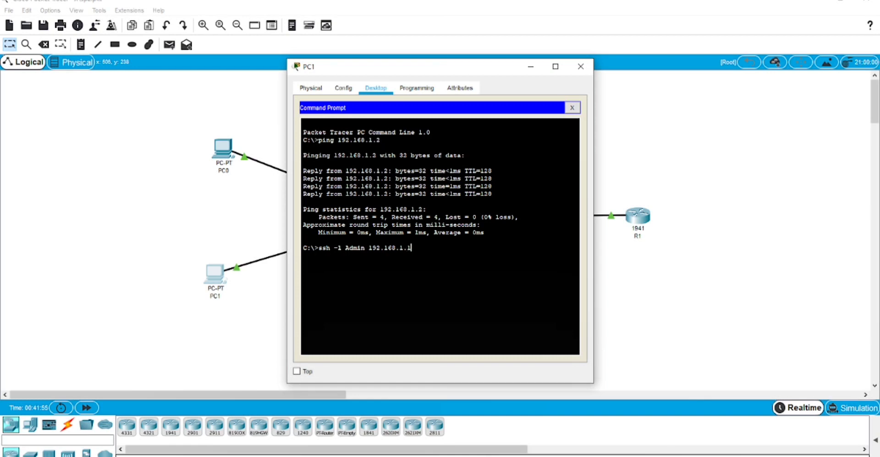
{"action": "key", "text": "Return"}
{"action": "key", "text": "Return"}
Switch to the syllabus PDF in Edge and scroll through the page 65 practical list
{"action": "key", "text": "alt+Tab"}
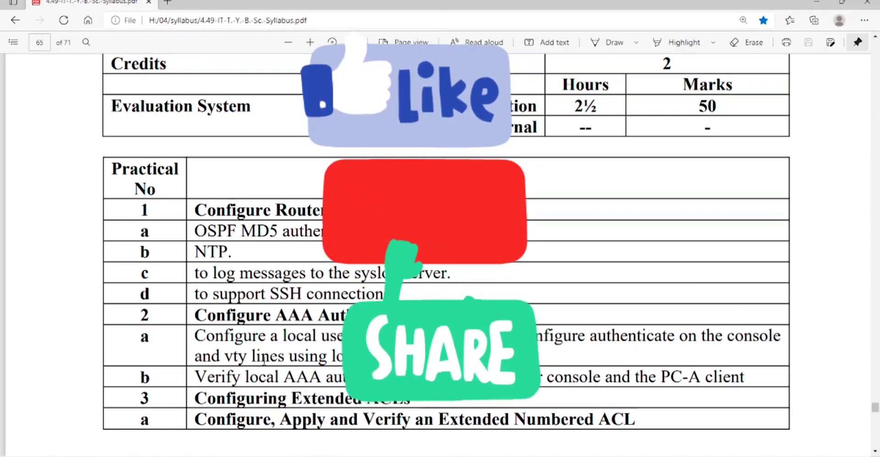
{"action": "scroll", "coordinate": [264, 360], "scroll_direction": "down", "scroll_amount": 3}
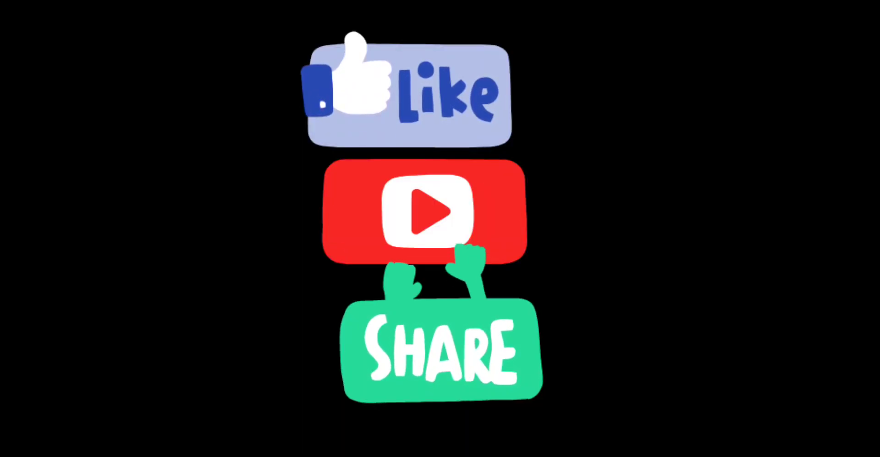